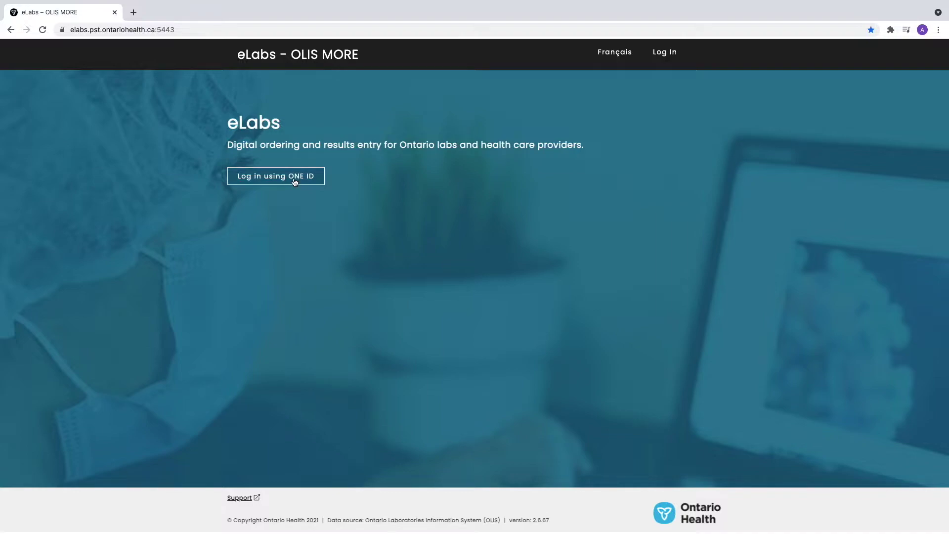
Sign in through ONE ID with the account's login ID and password.
click(294, 181)
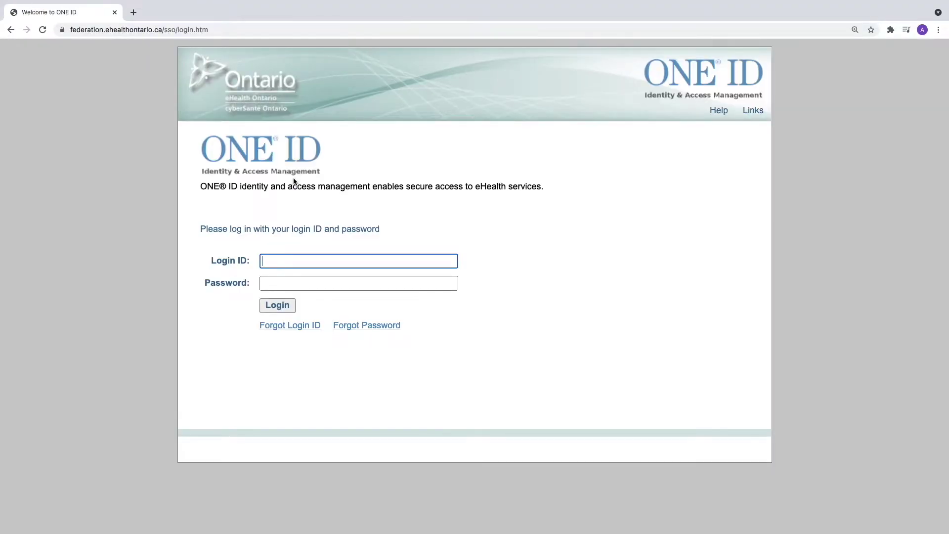
key(Tab)
text(••••••••••)
key(Return)
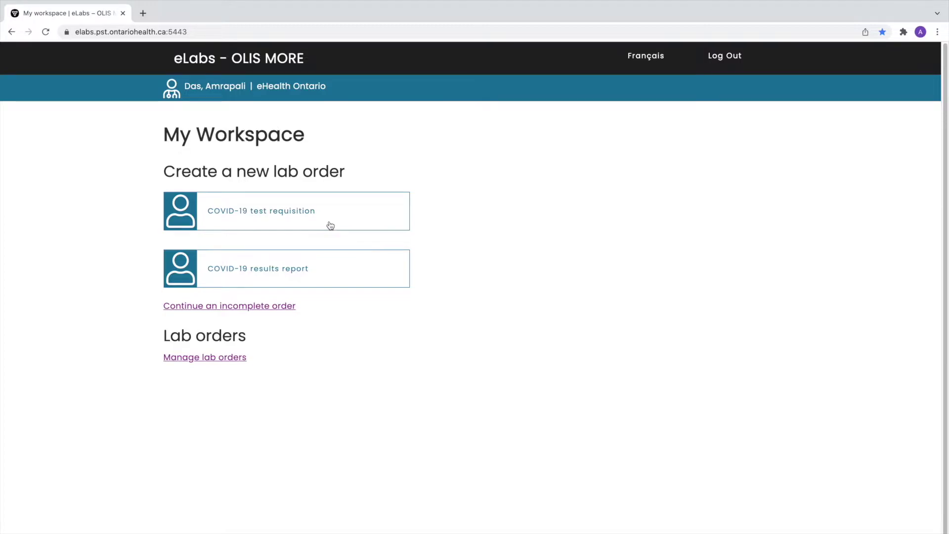
Start a COVID-19 requisition with The Hospital For Sick Children - 4159 as destination lab.
click(324, 218)
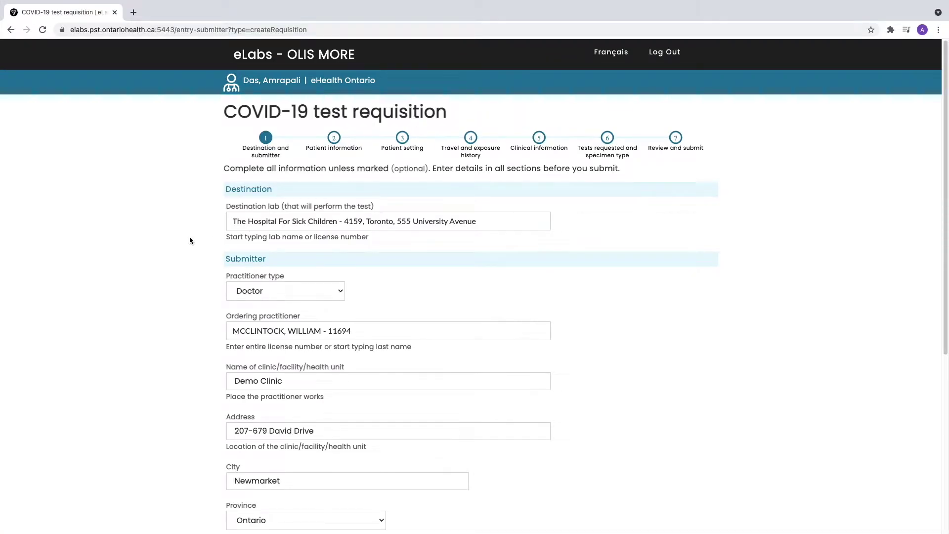
scroll(148, 247, down, 1)
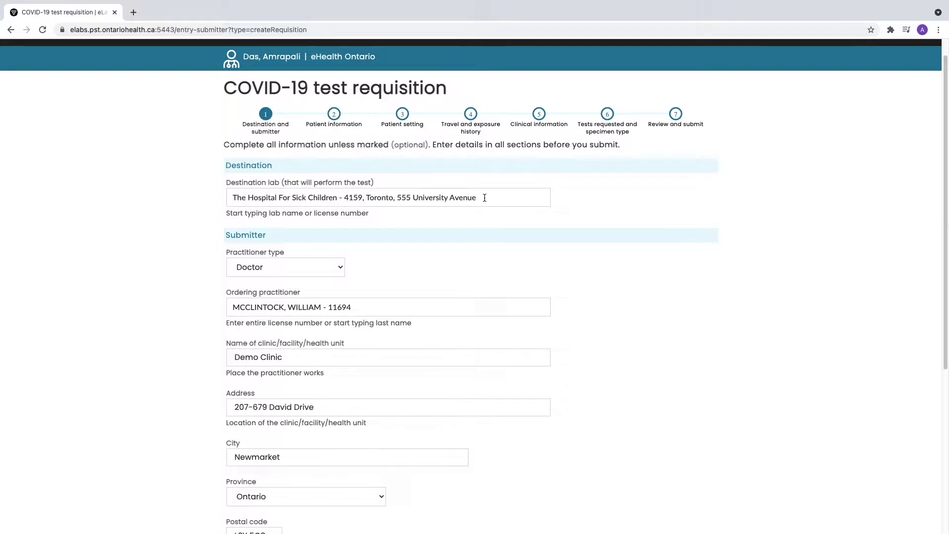
click(485, 198)
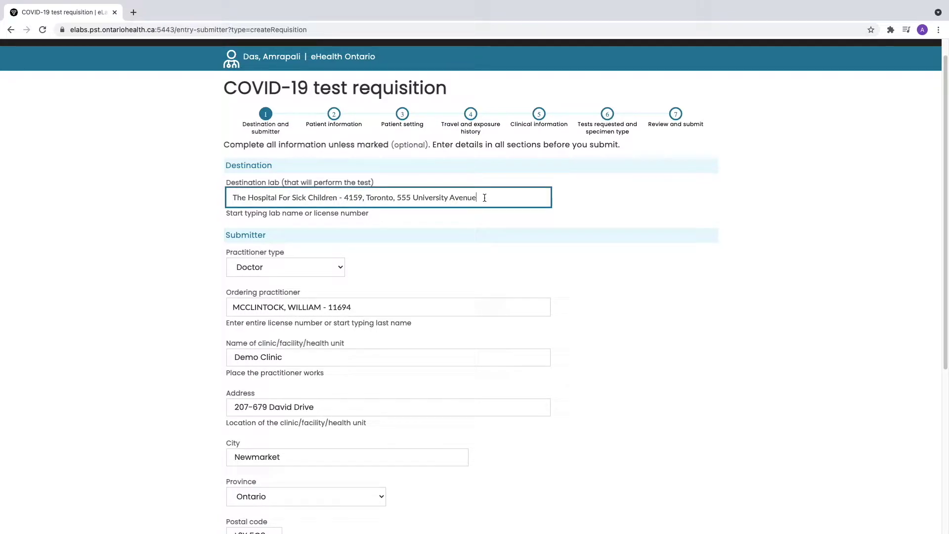
drag(484, 197, 216, 201)
key(BackSpace)
text(the hospital)
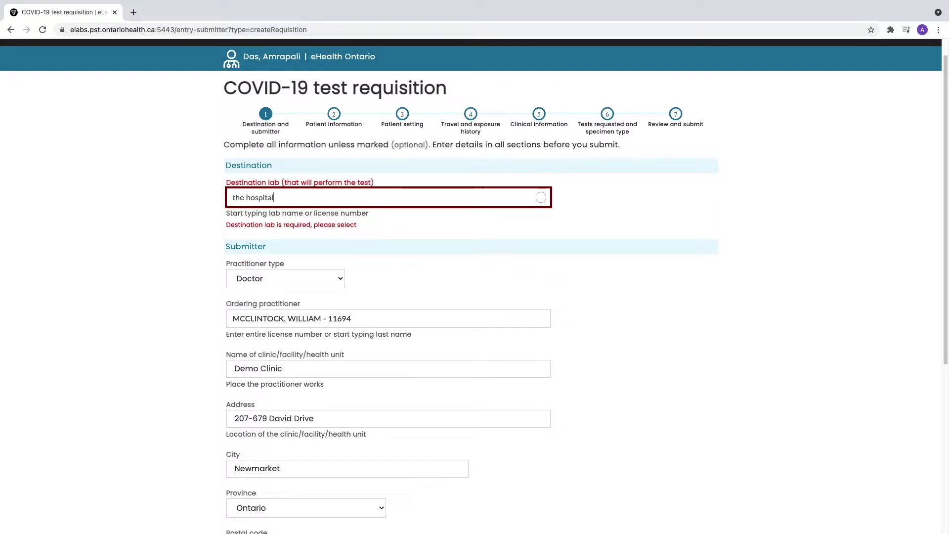
key(Down)
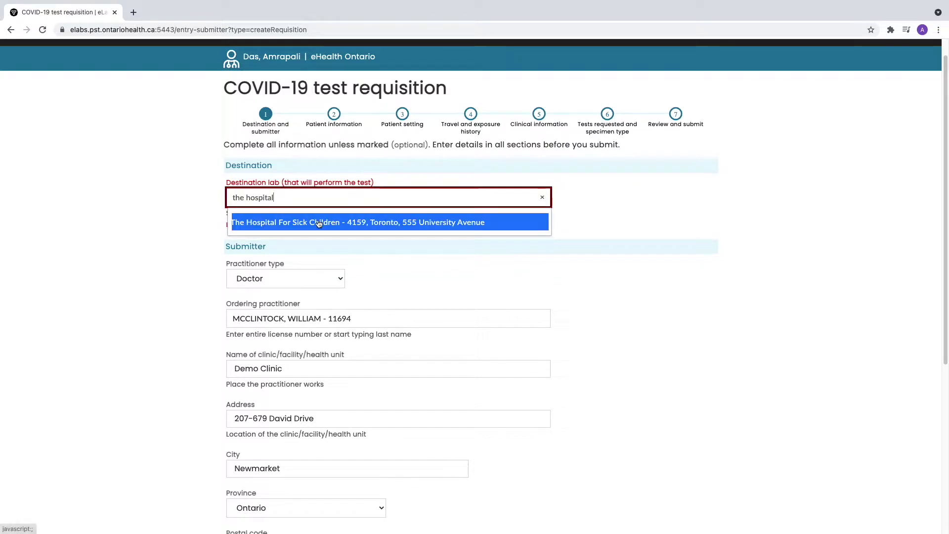
key(Return)
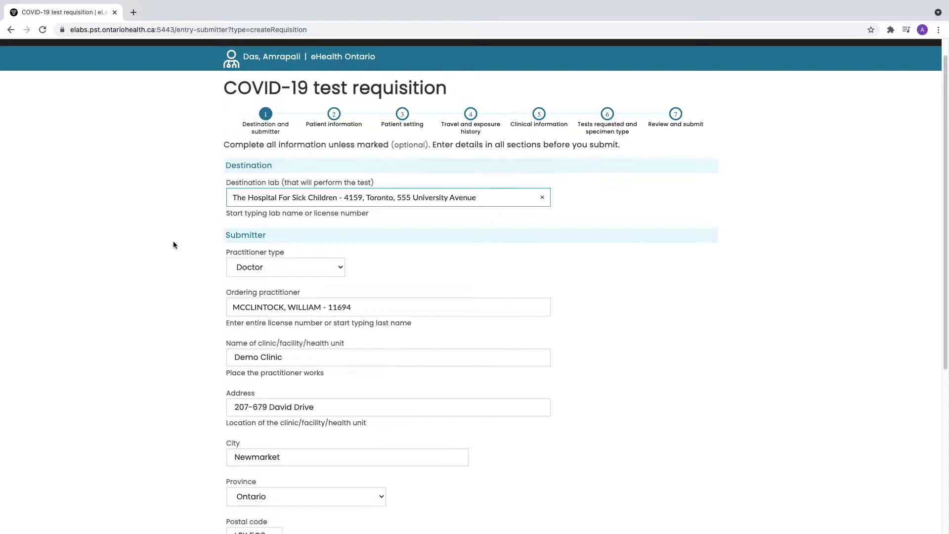
scroll(173, 244, down, 1)
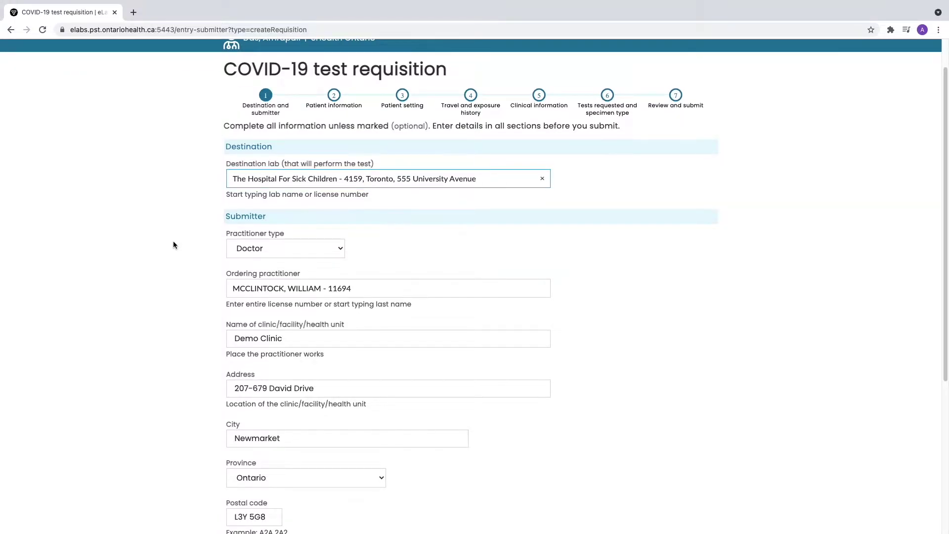
scroll(173, 243, down, 1)
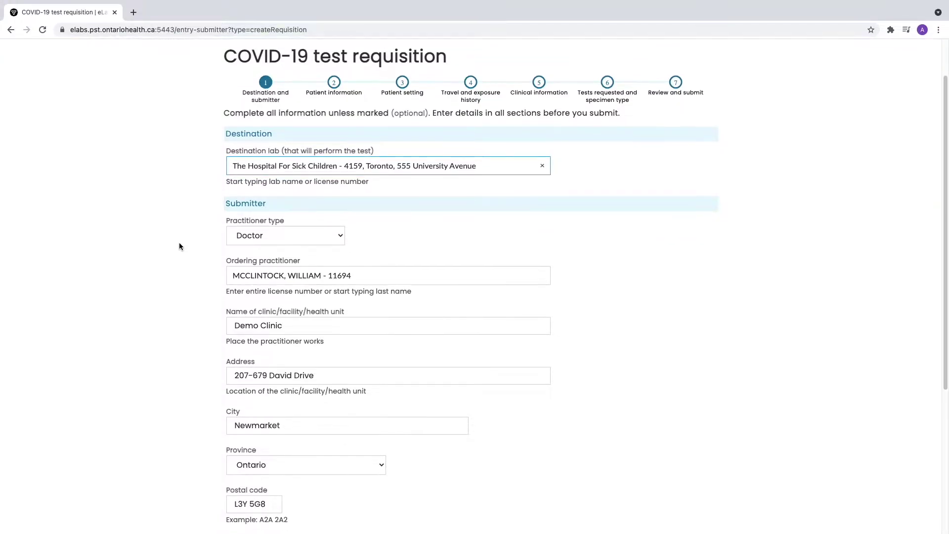
Replace the ordering practitioner by searching the practitioner's licence number.
click(366, 276)
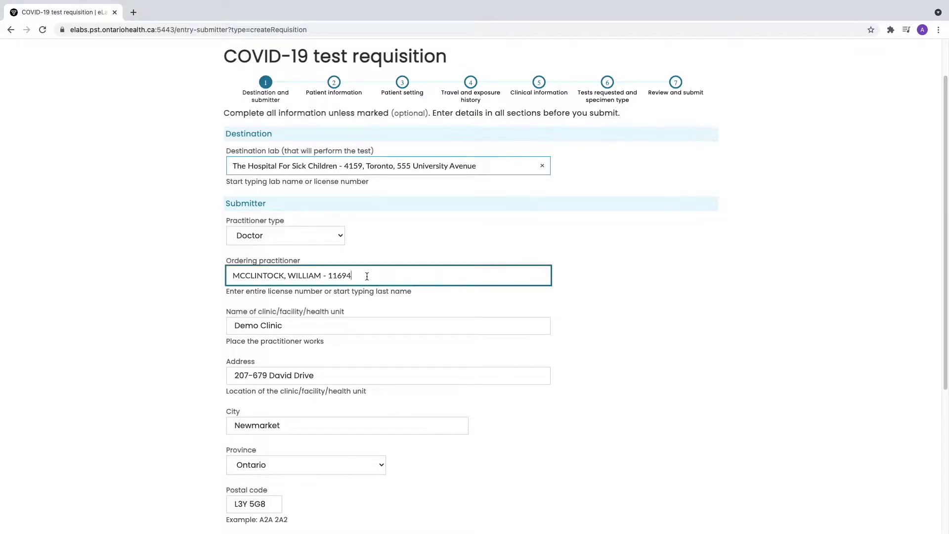
drag(367, 275, 188, 271)
key(BackSpace)
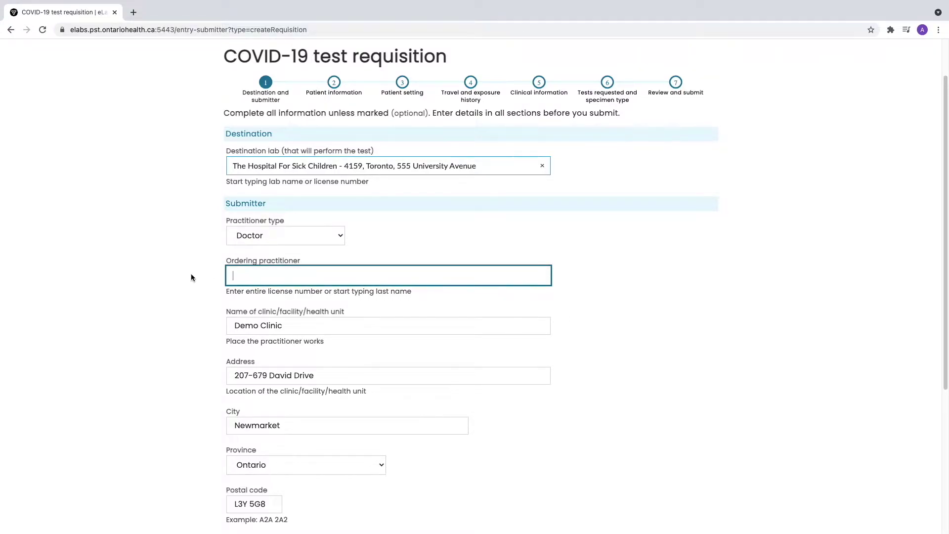
click(175, 280)
click(263, 277)
text(11694)
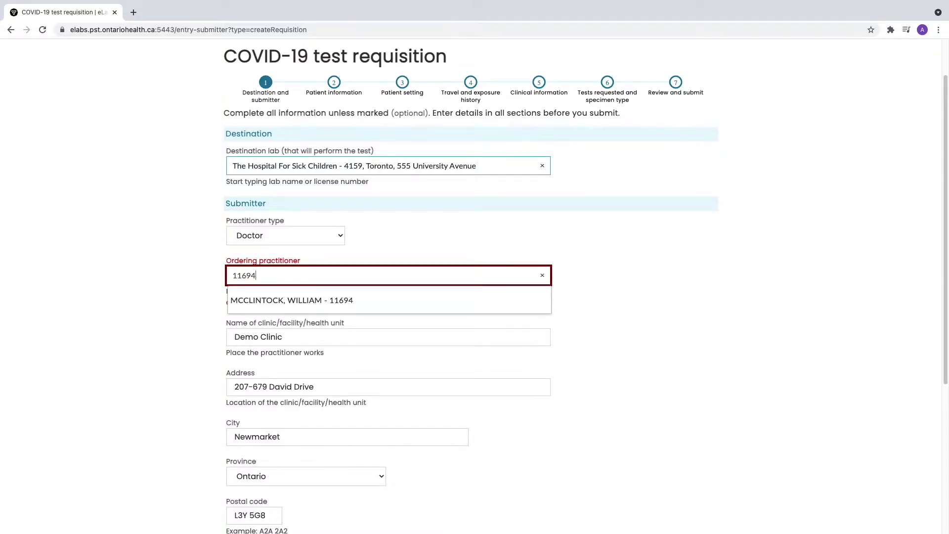
key(Down)
key(Return)
click(168, 268)
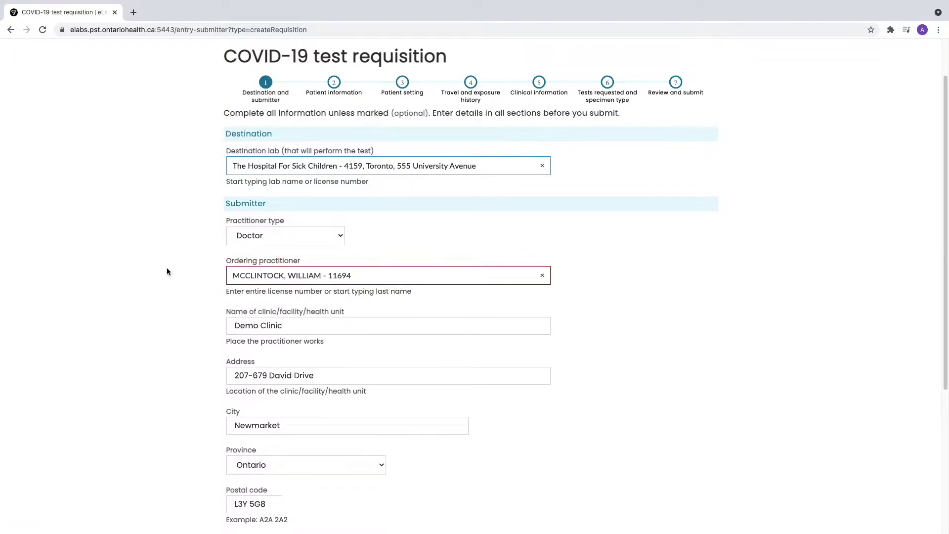
Continue from the destination and submitter step to Patient information.
scroll(168, 269, down, 3)
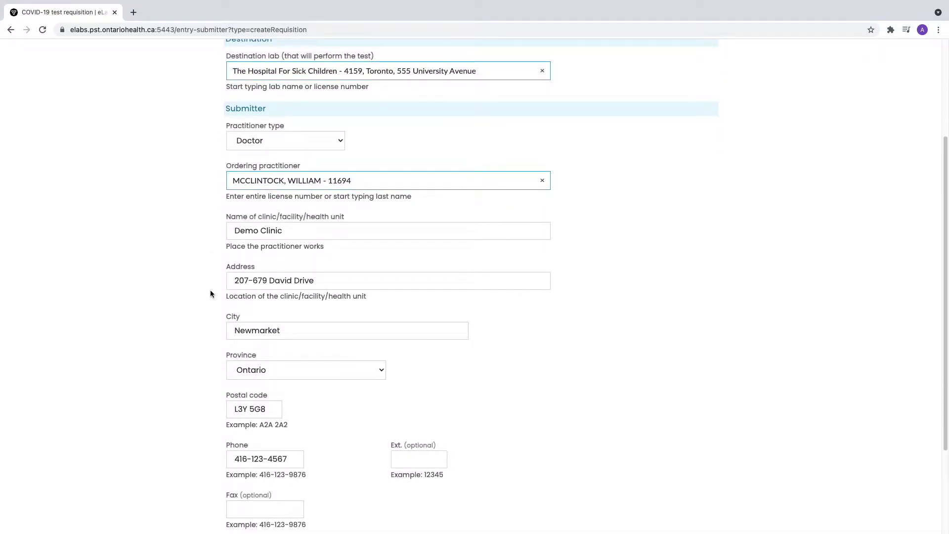
scroll(210, 292, down, 2)
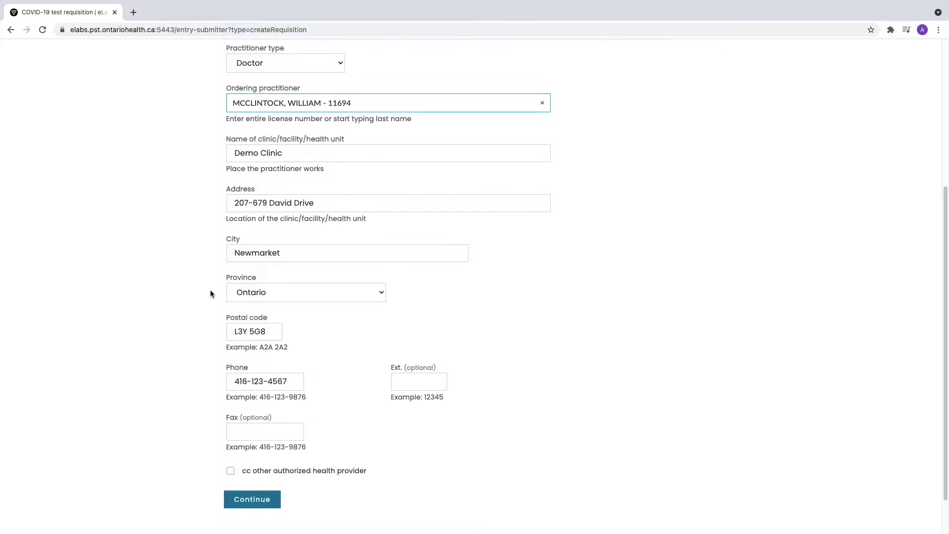
scroll(211, 294, down, 1)
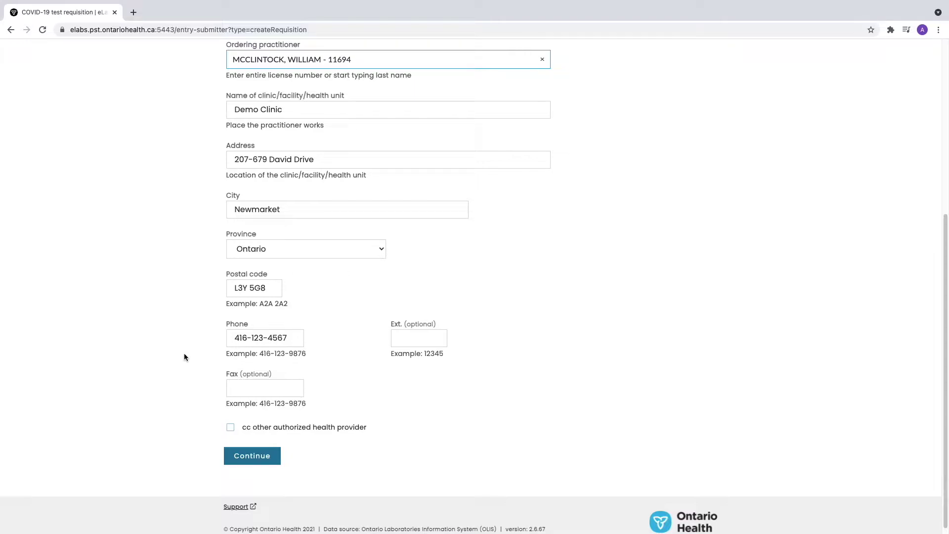
click(271, 459)
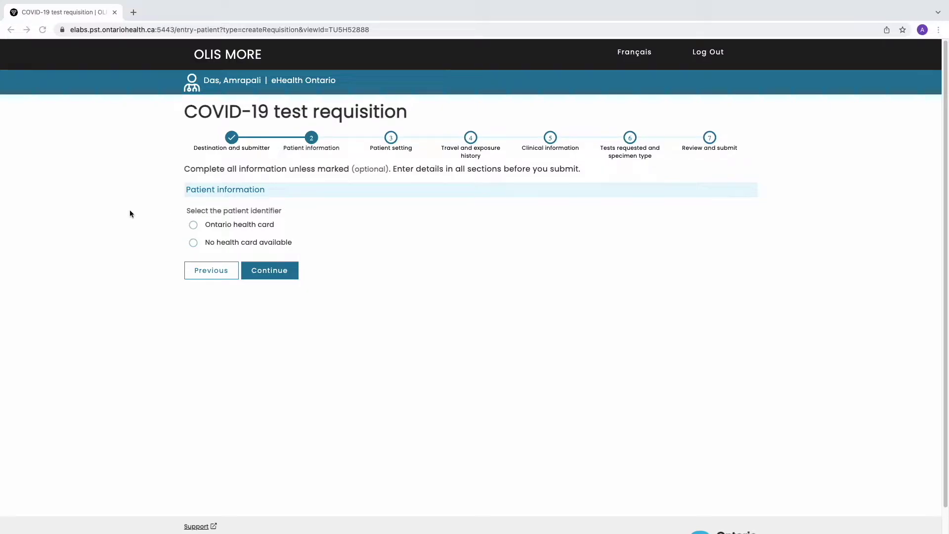
Validate the patient's red and white Ontario health card number.
click(193, 226)
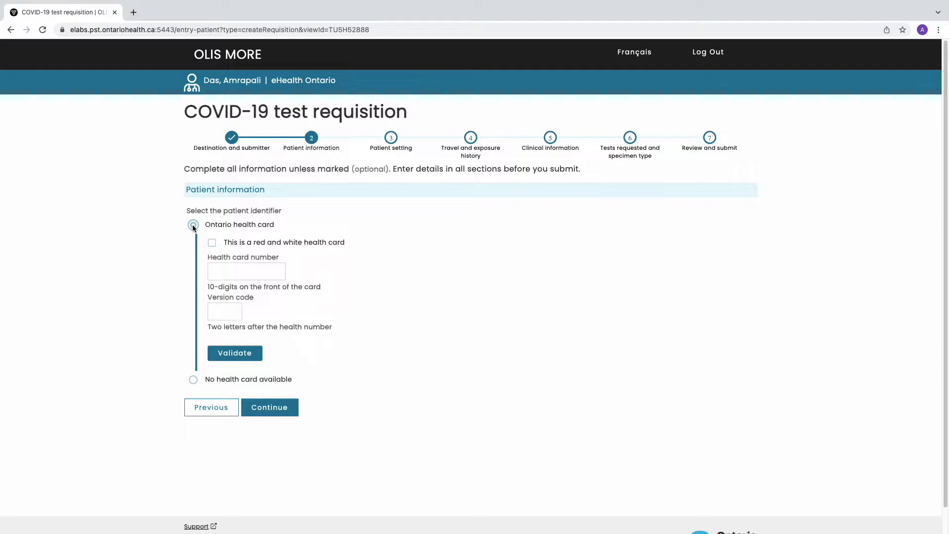
click(215, 243)
click(230, 282)
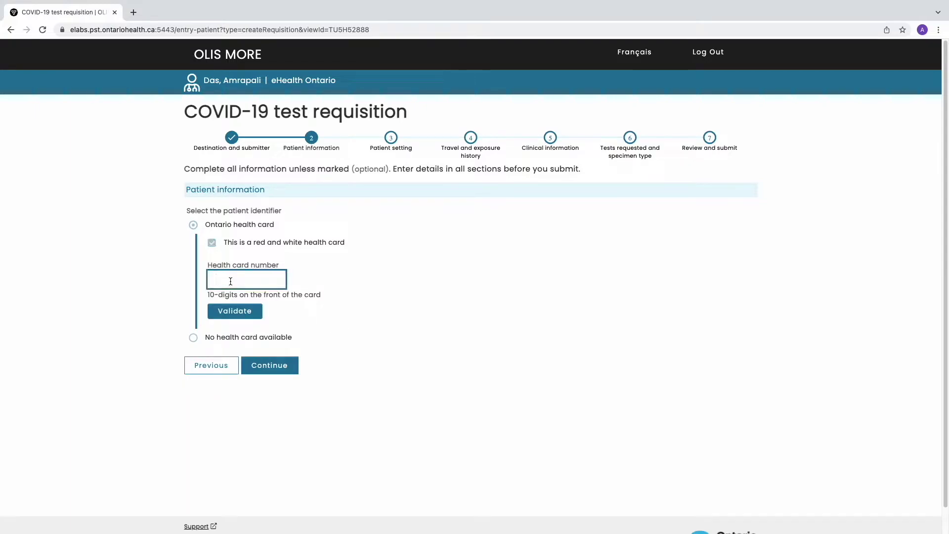
click(236, 313)
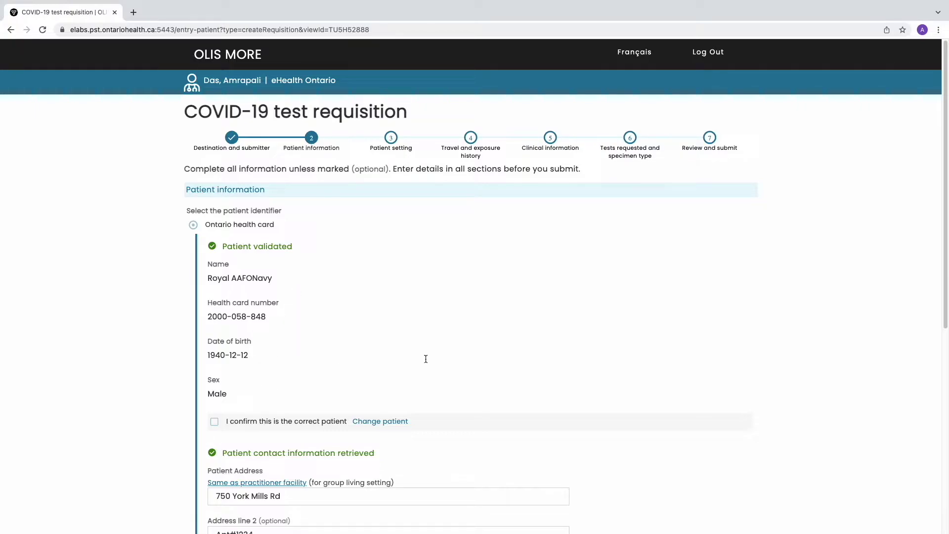
Confirm the patient's contact information, then switch to 'No health card available'.
scroll(427, 357, down, 1)
scroll(427, 358, down, 5)
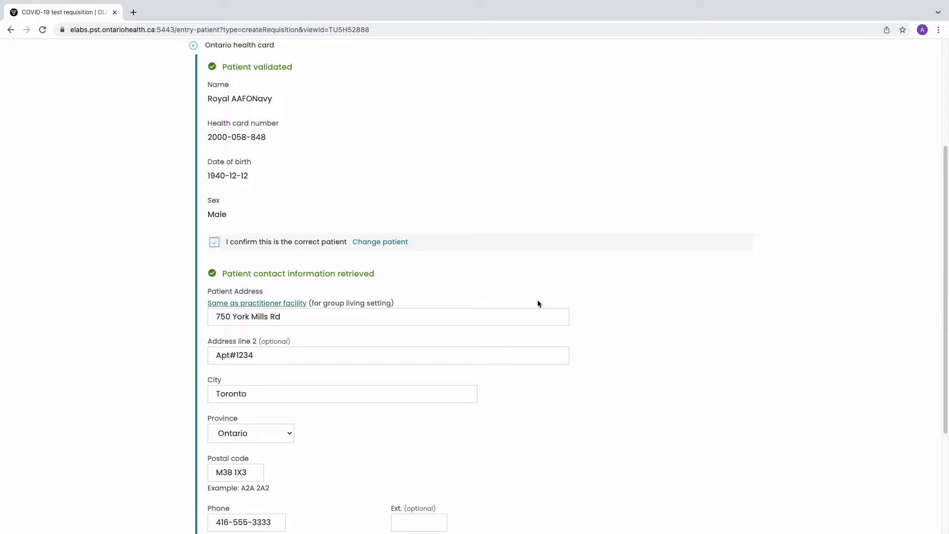
scroll(513, 324, down, 3)
scroll(513, 328, down, 3)
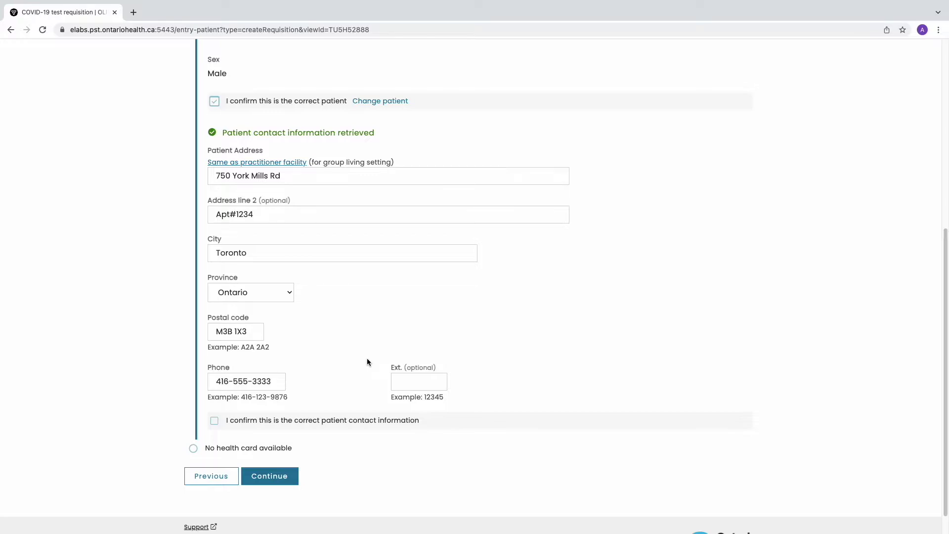
click(214, 420)
click(194, 448)
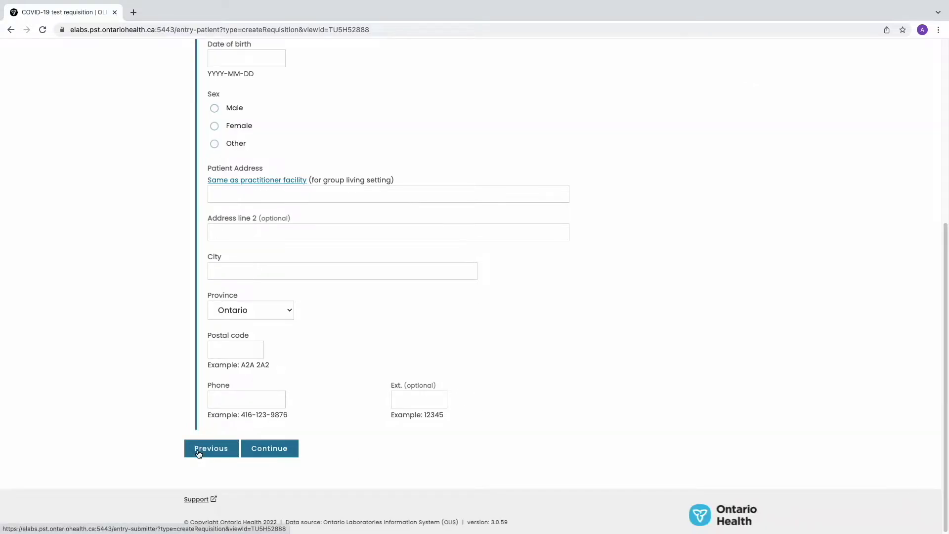
Enter the patient's first name, last name and date of birth, and set sex to Male.
scroll(312, 359, up, 5)
click(292, 269)
text(John)
key(Tab)
text(Doe)
key(Tab)
text(2000-10-10)
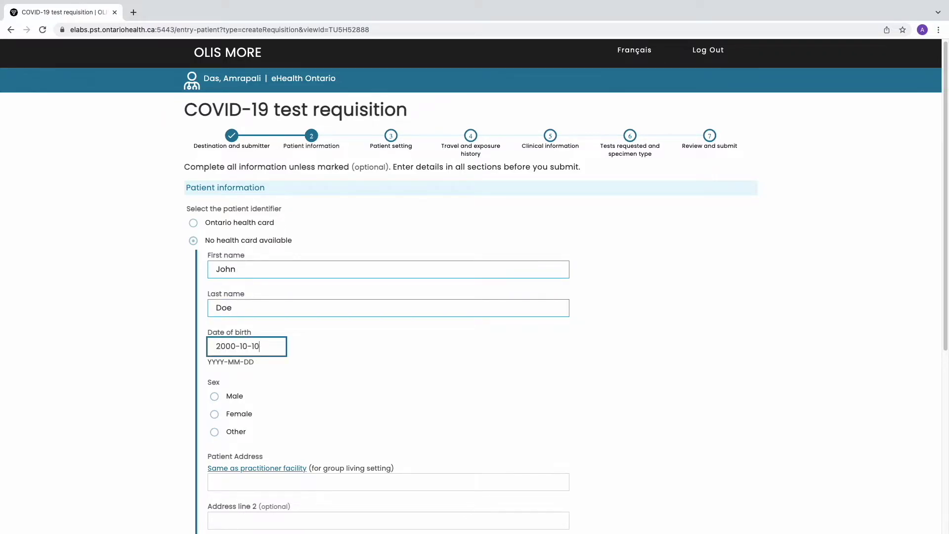
click(339, 345)
scroll(339, 345, down, 4)
click(216, 212)
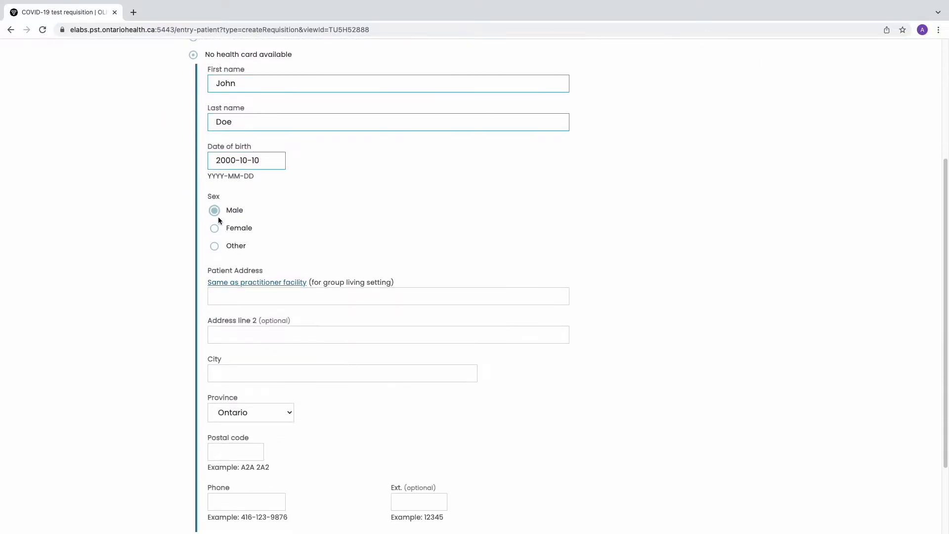
Use the practitioner facility's address, add the patient's phone number, and continue.
scroll(483, 309, down, 1)
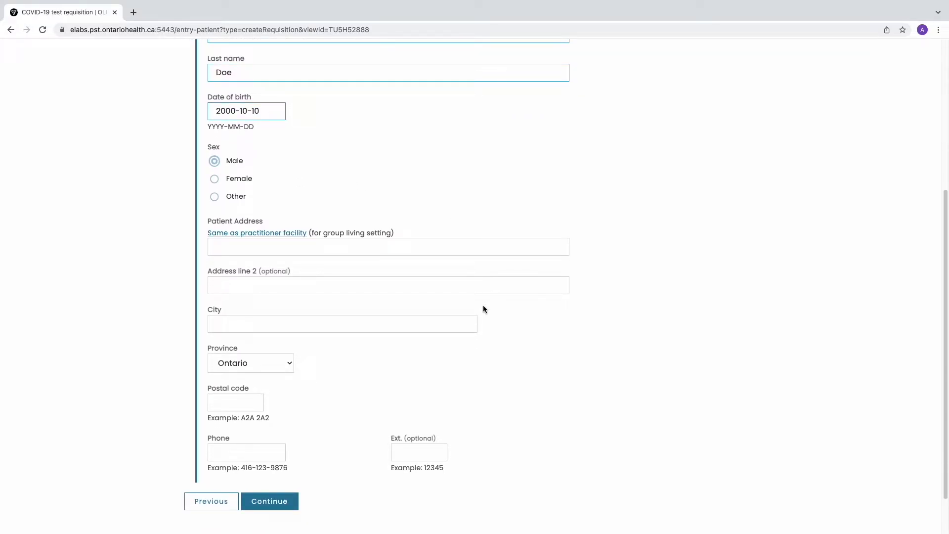
click(295, 236)
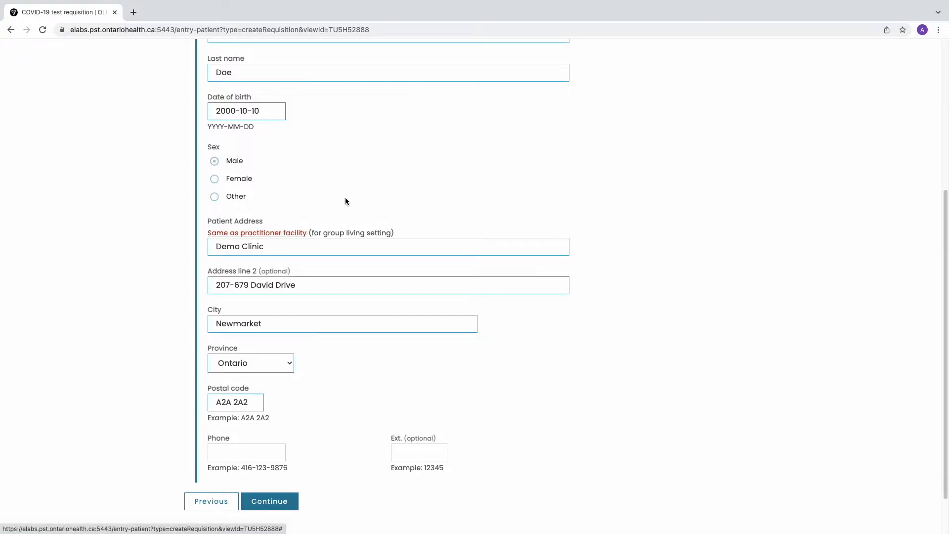
click(258, 451)
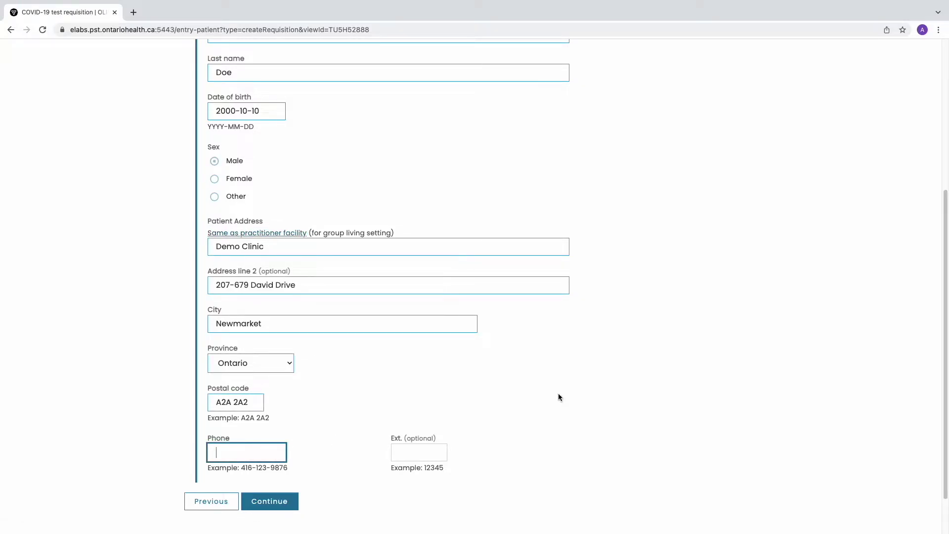
text(416-123-4567)
scroll(624, 439, down, 2)
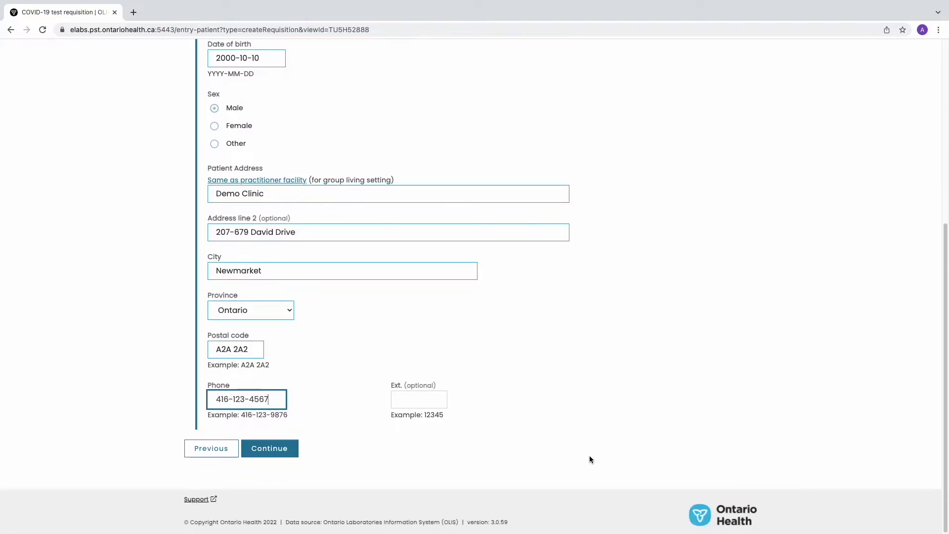
click(292, 451)
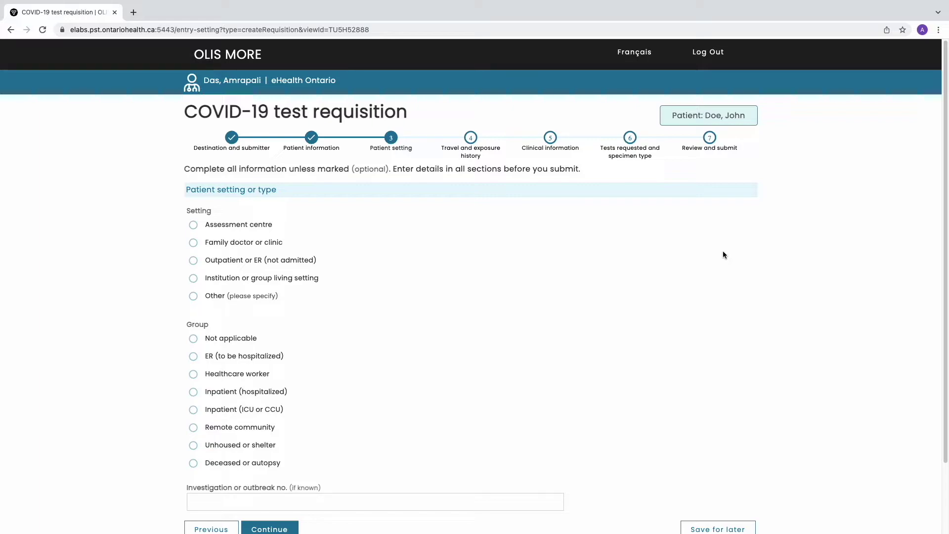
Choose the institution setting with 'LTC Home' as the facility name.
scroll(713, 319, down, 3)
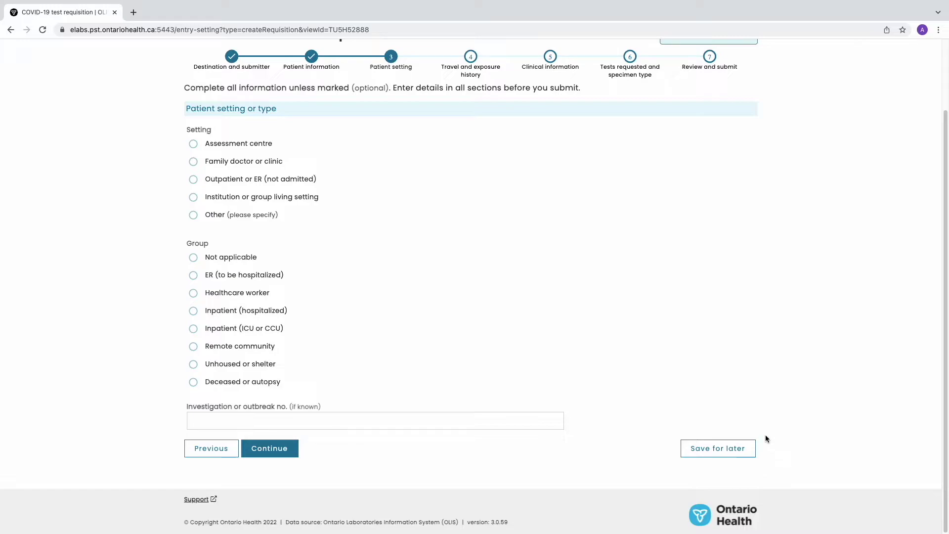
scroll(527, 343, up, 1)
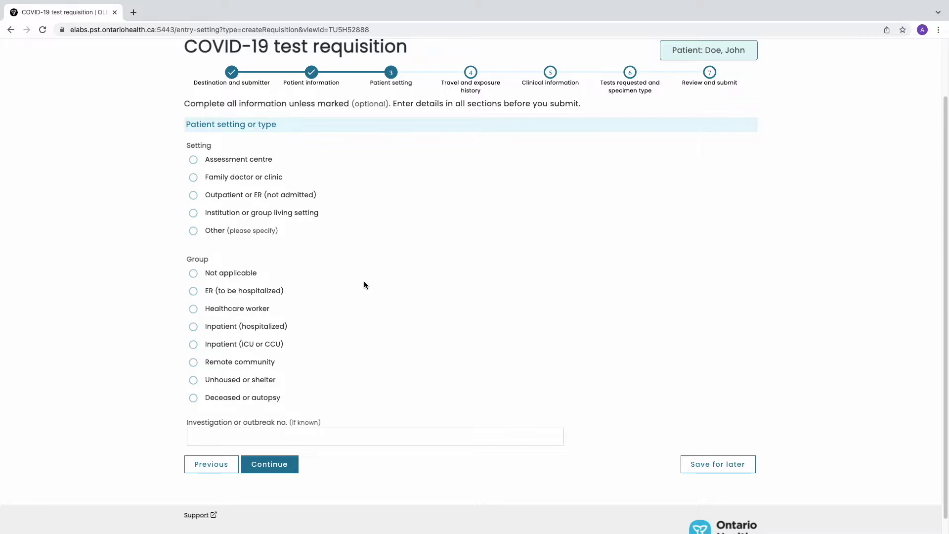
click(196, 213)
click(264, 246)
text(LTC Home)
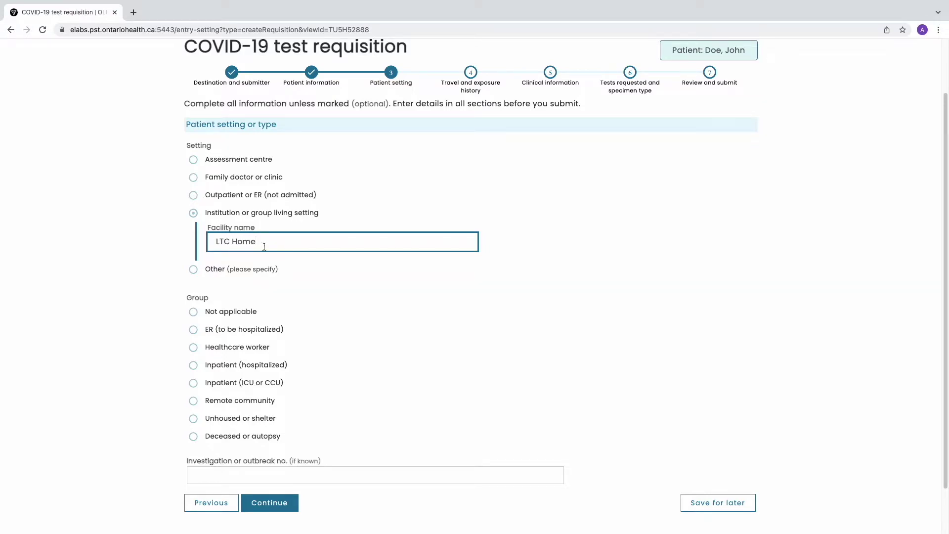
click(286, 285)
Change the setting to Other with details 'Shelter', group Not applicable, and continue.
click(193, 269)
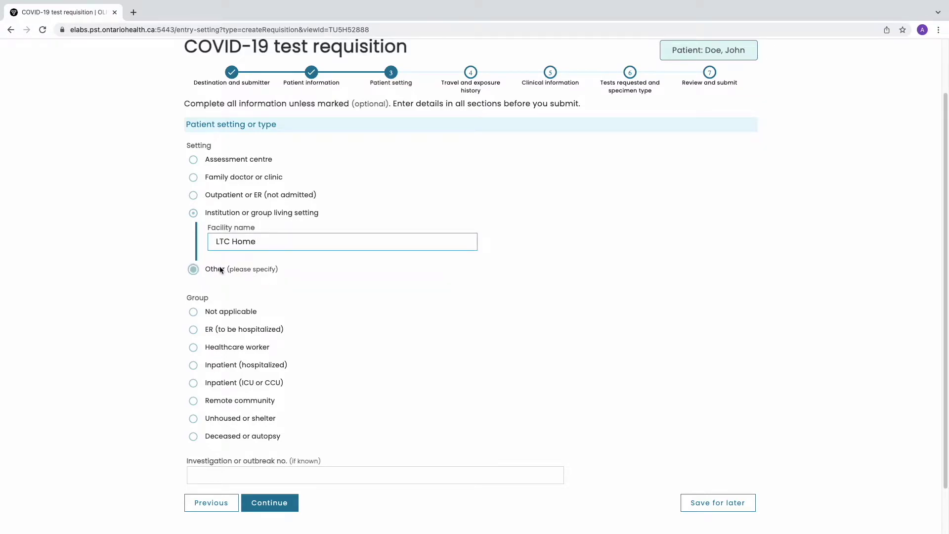
click(237, 262)
text(Shelter)
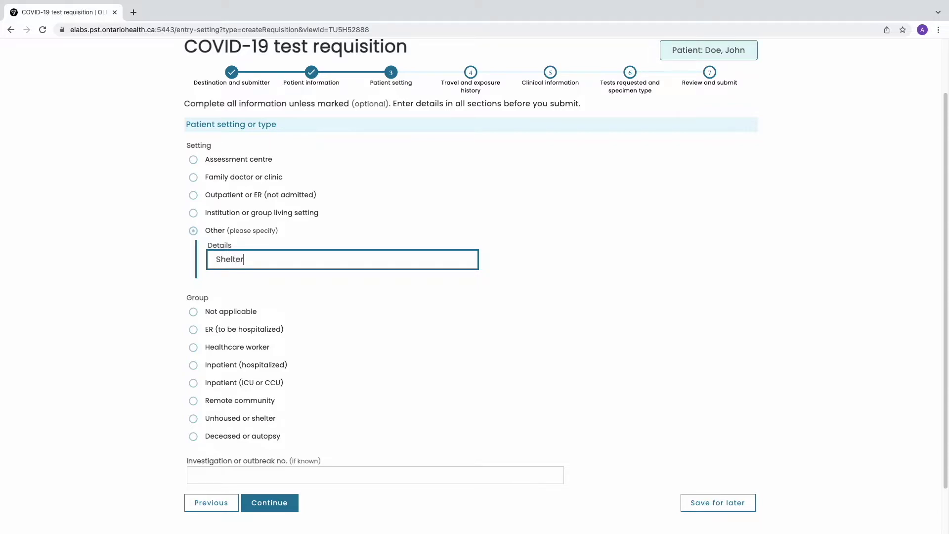
click(353, 356)
scroll(368, 393, down, 1)
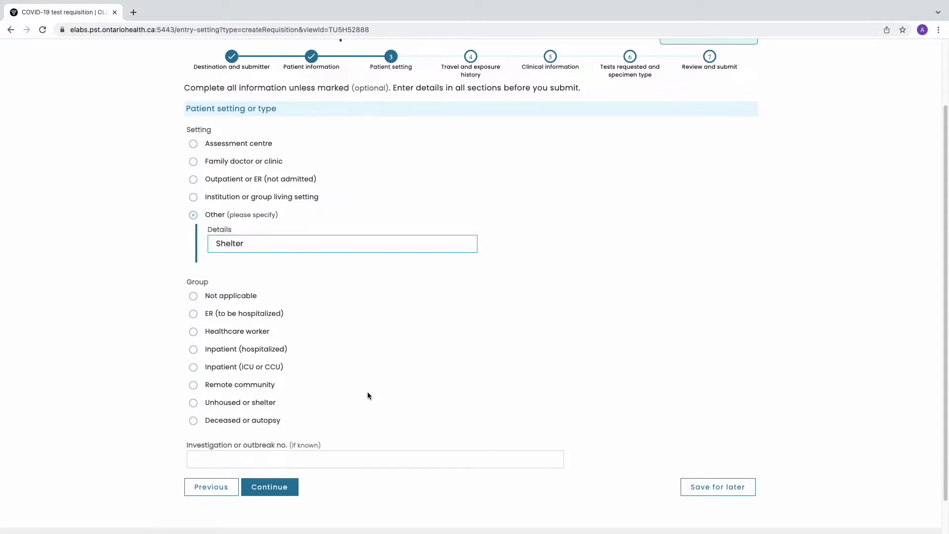
click(193, 296)
click(276, 486)
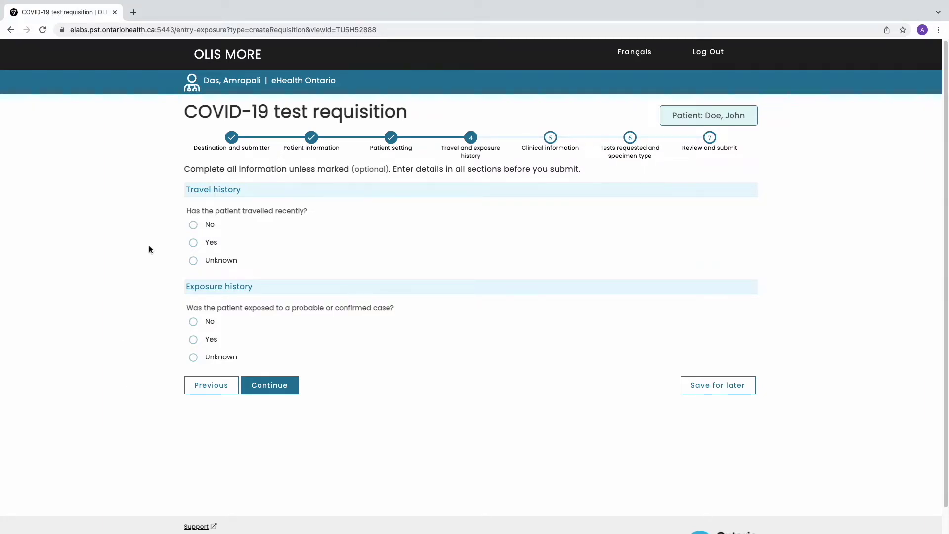
Record travel to Cancun, Mexico from 2022-02-10 to 2022-02-22, both dates estimated.
click(193, 242)
click(242, 275)
text(Cancun, Mexico)
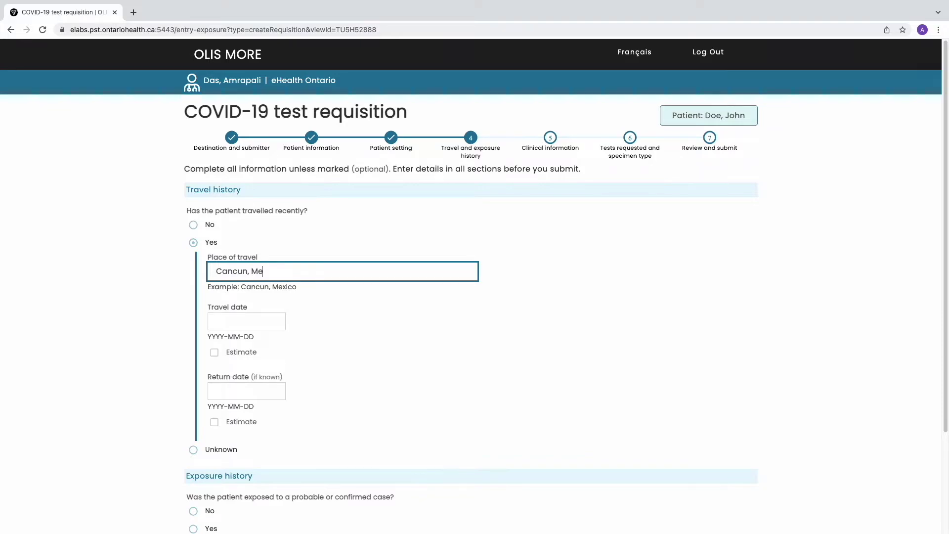
click(276, 320)
text(2022-02-10)
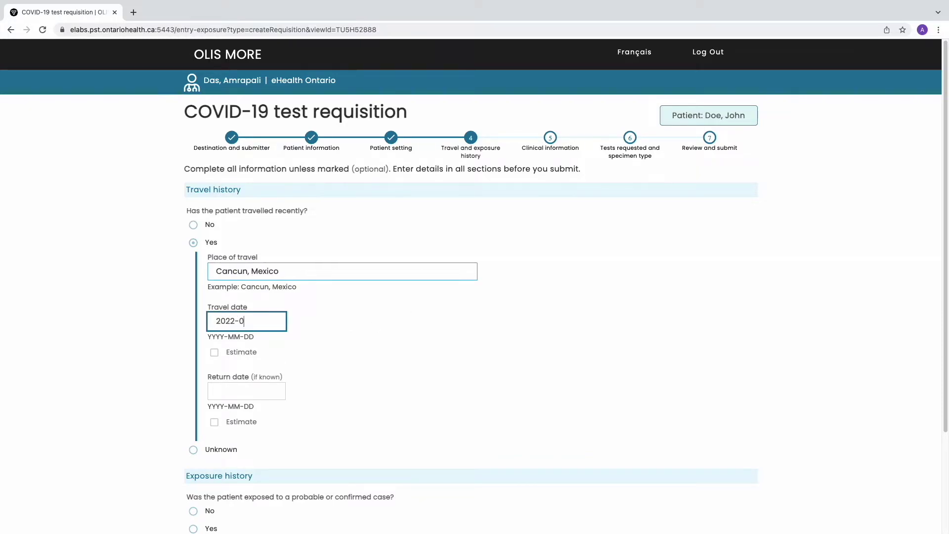
click(262, 350)
click(269, 390)
text(2022-)
text(02-22)
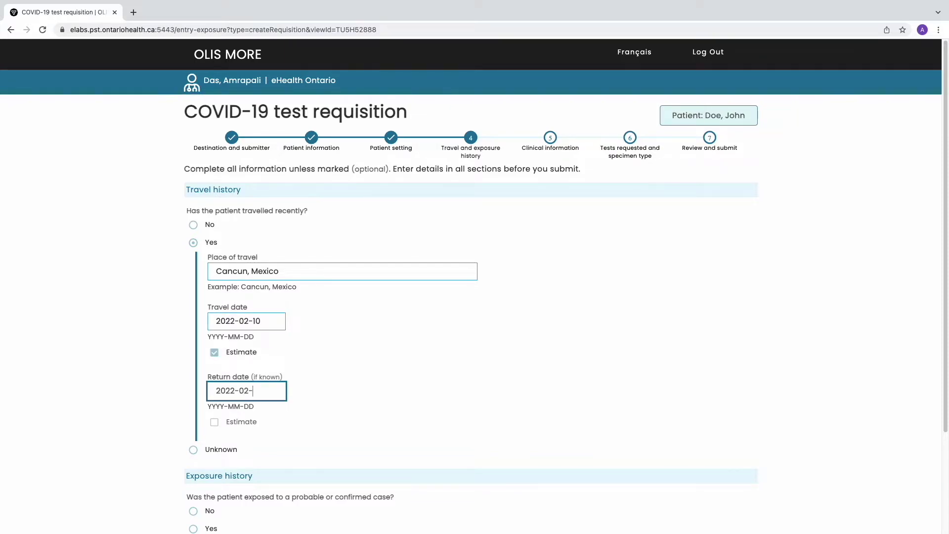
click(216, 422)
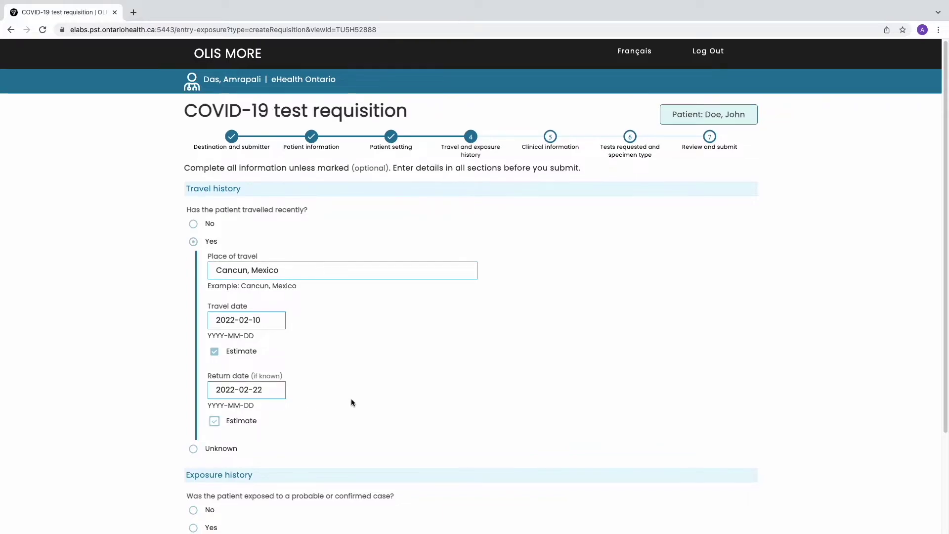
Record exposure to a case with details 'Positive case on airplane' and continue.
scroll(351, 399, down, 3)
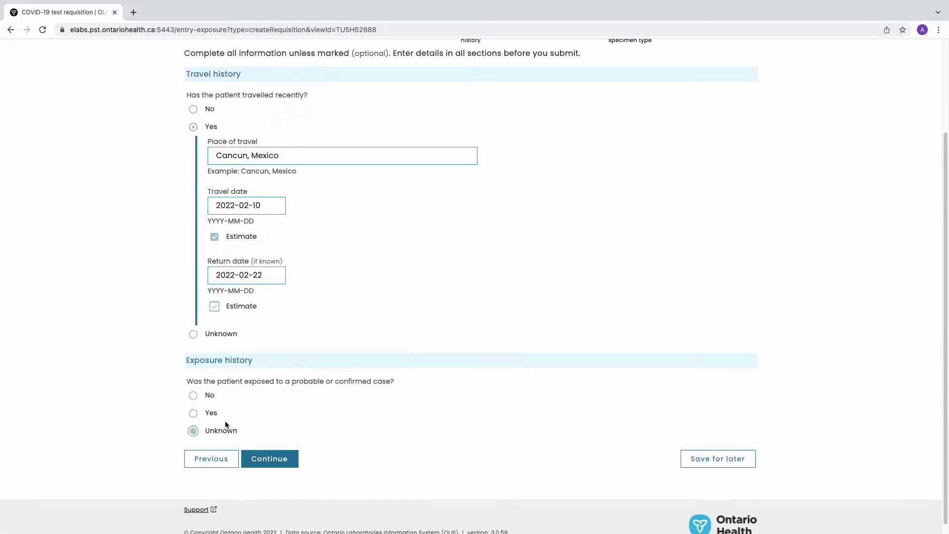
click(193, 414)
scroll(419, 434, down, 1)
scroll(419, 434, down, 1)
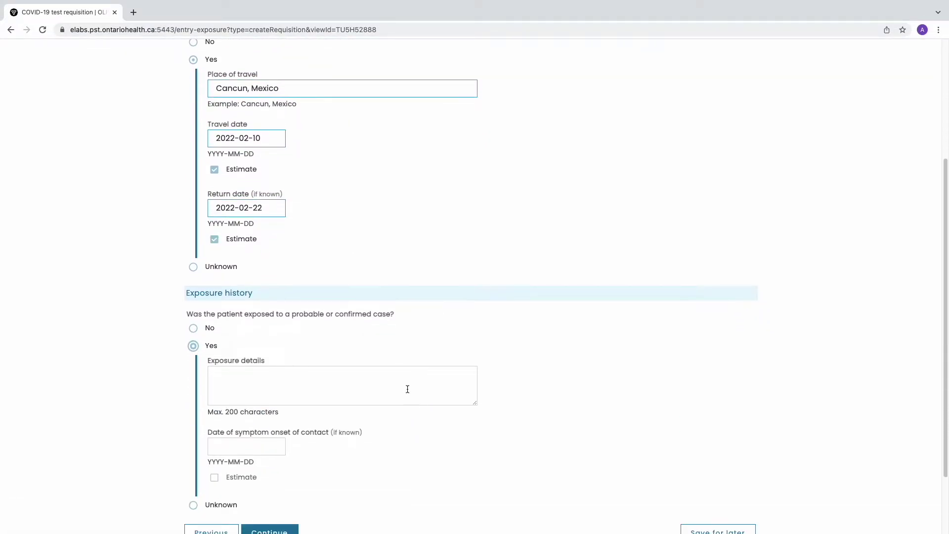
click(408, 389)
text(Pos)
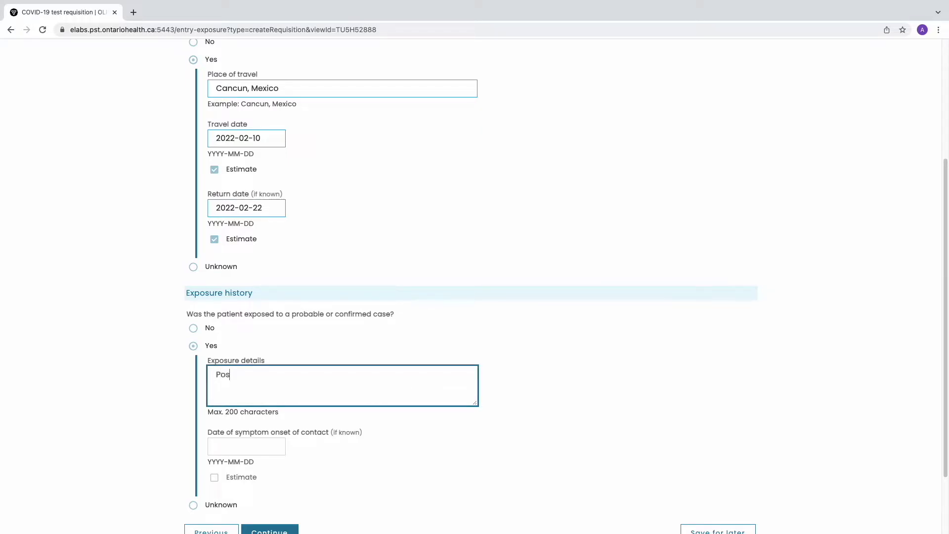
text(itive case on airplane)
click(490, 379)
scroll(534, 377, down, 2)
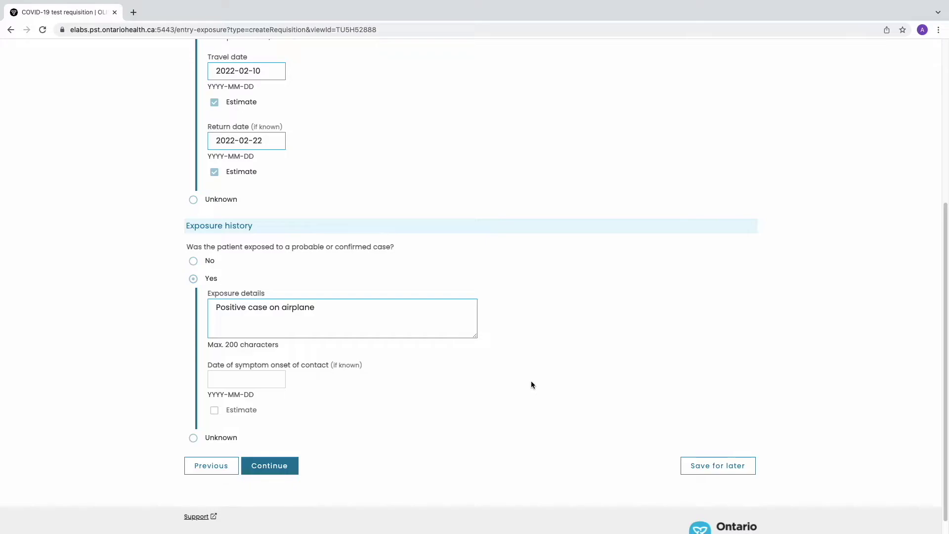
click(280, 472)
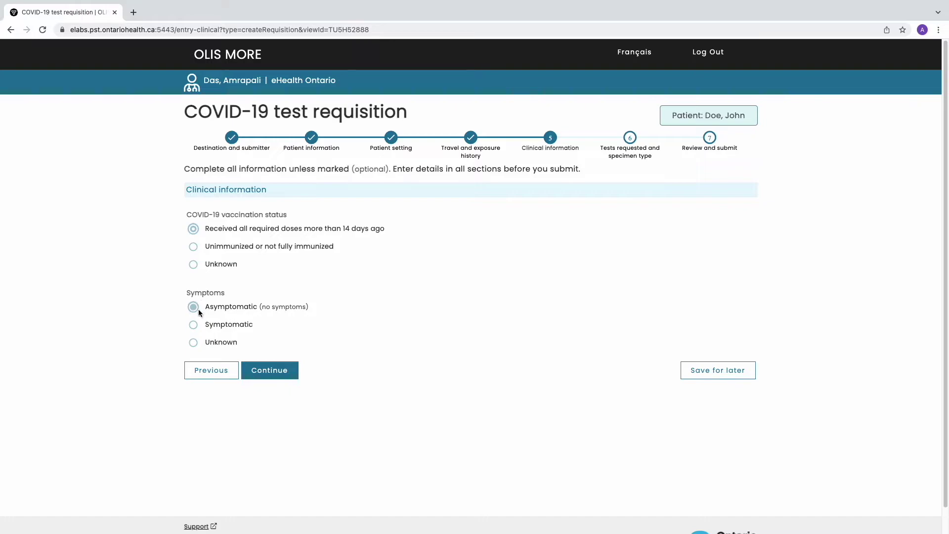
Mark the patient as symptomatic with onset date 2022-02-23.
click(193, 325)
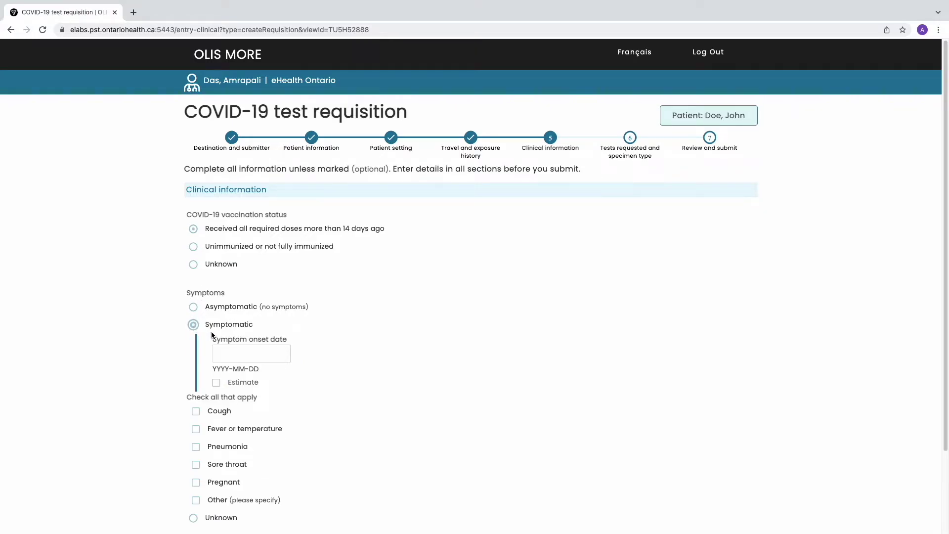
scroll(355, 360, down, 1)
click(274, 307)
text(2022-02-23)
Add Fever or temperature and Other symptom 'Loss of smell', then continue.
scroll(324, 352, down, 1)
click(196, 350)
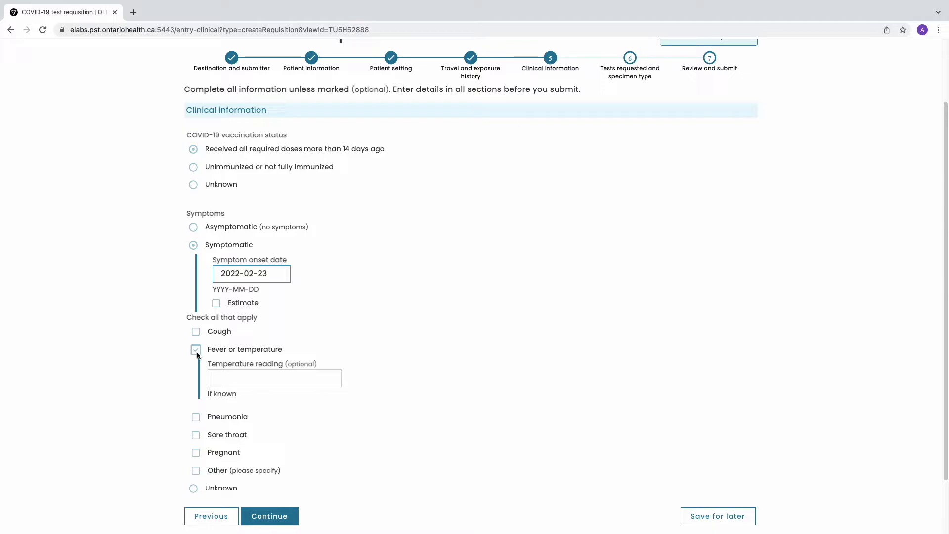
click(196, 471)
click(254, 499)
scroll(274, 492, down, 3)
text(Loss of smell)
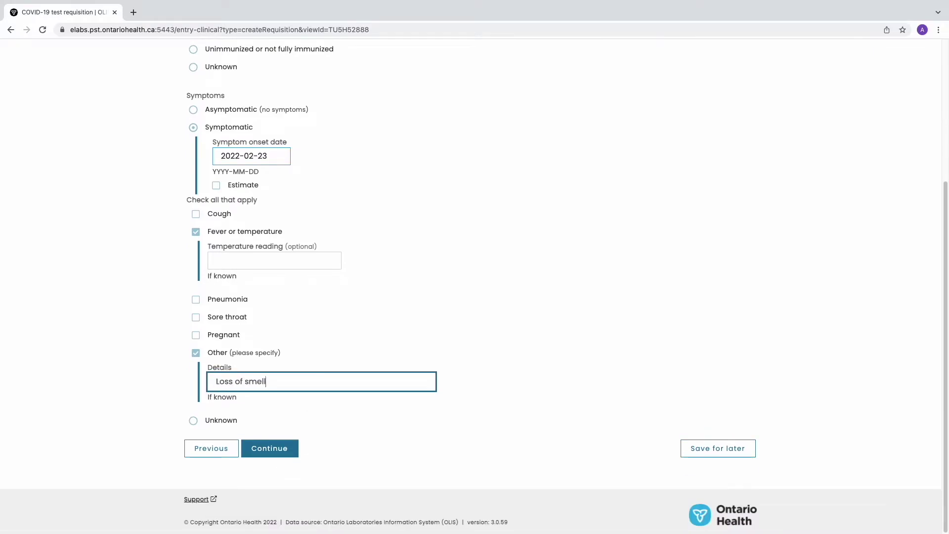
click(399, 426)
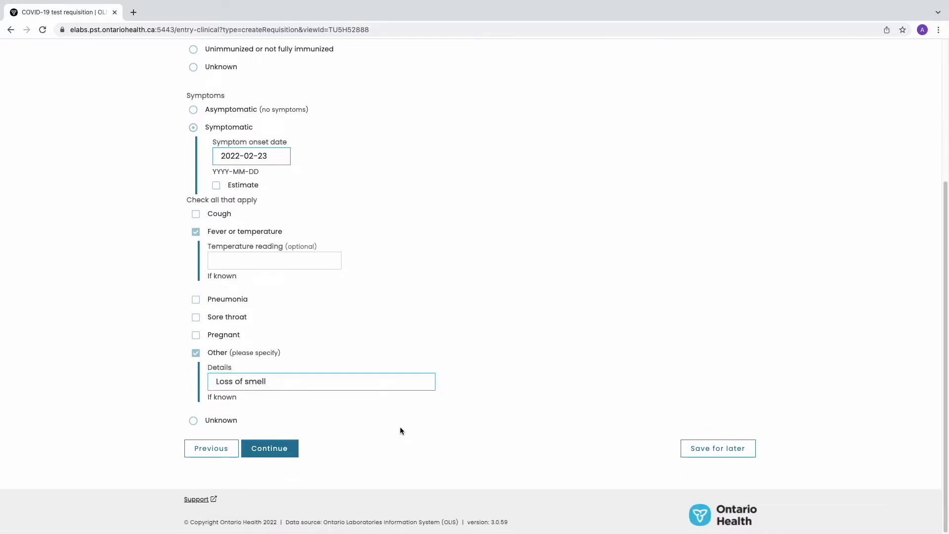
click(274, 452)
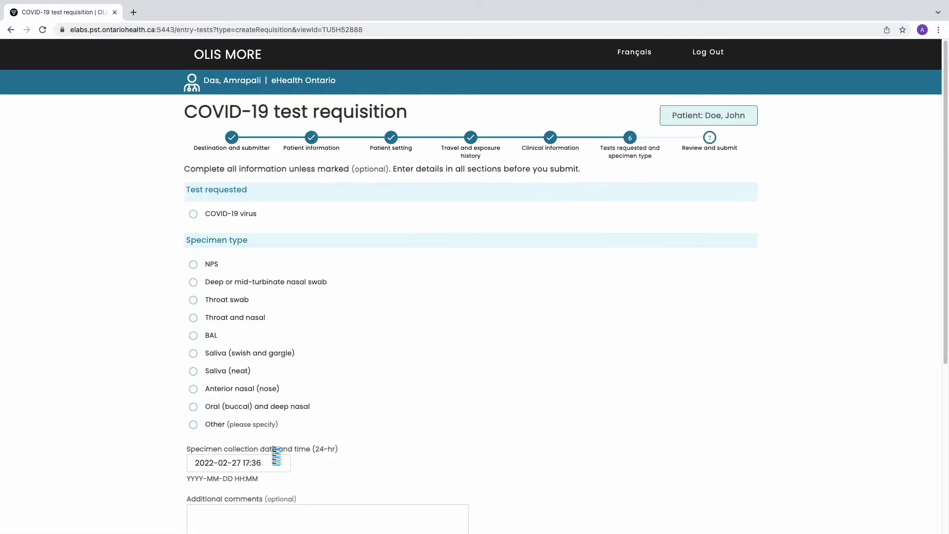
Request the COVID-19 virus test with specimen type NPS.
click(210, 223)
click(193, 265)
scroll(165, 321, down, 2)
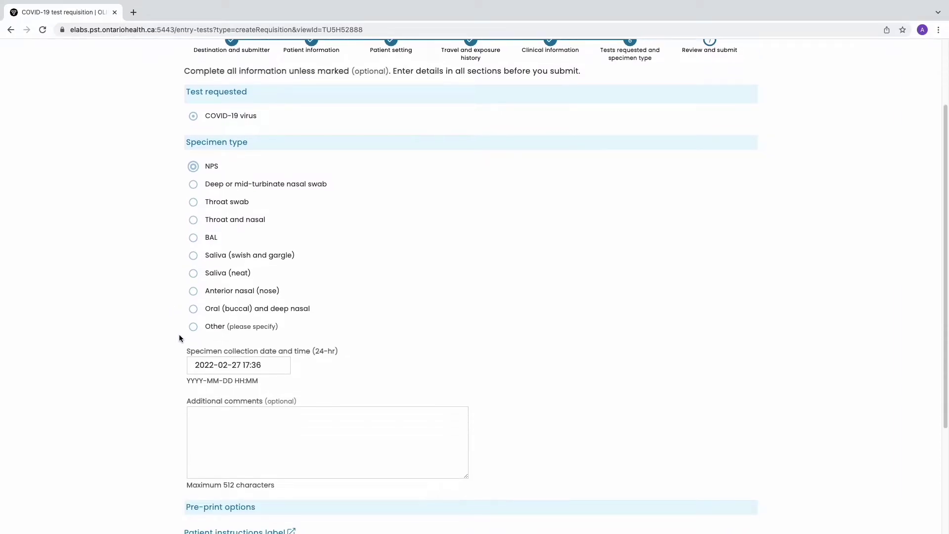
click(277, 365)
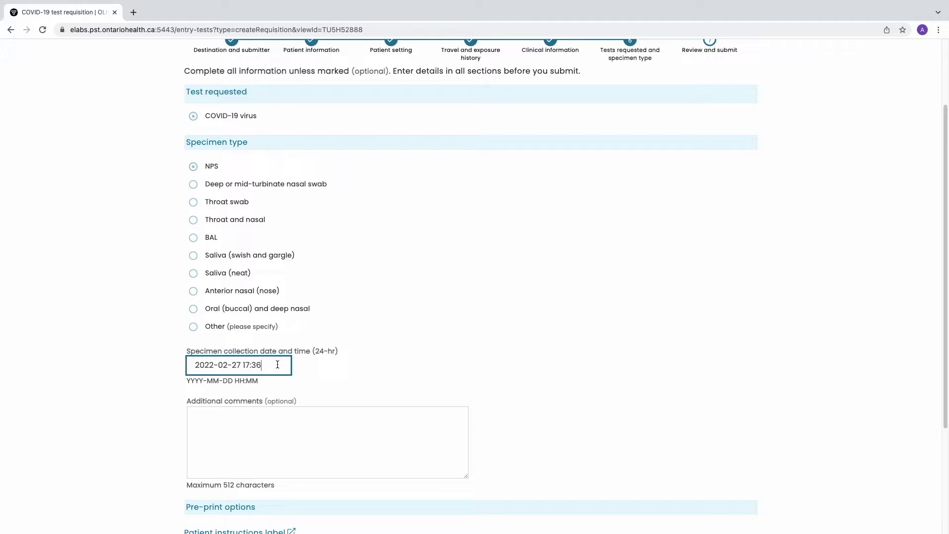
key(BackSpace)
text(0)
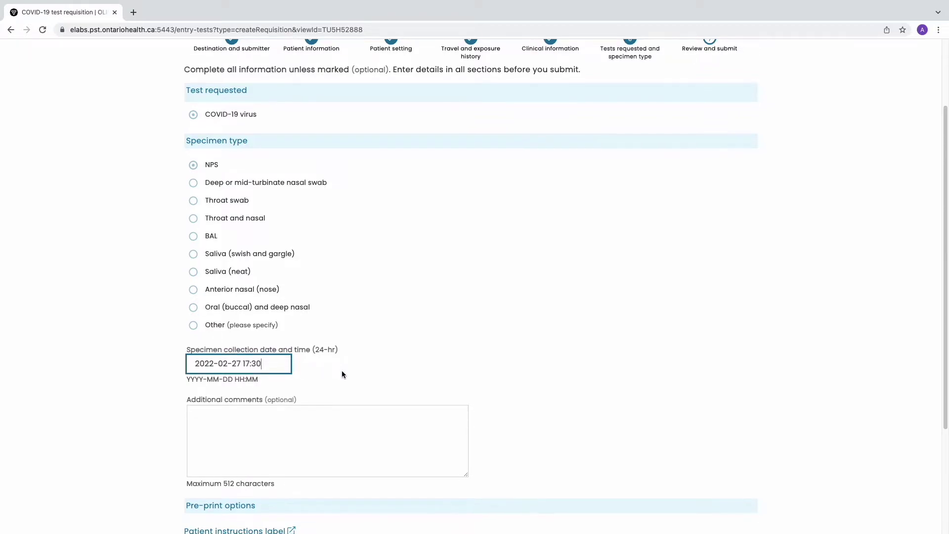
scroll(342, 371, down, 1)
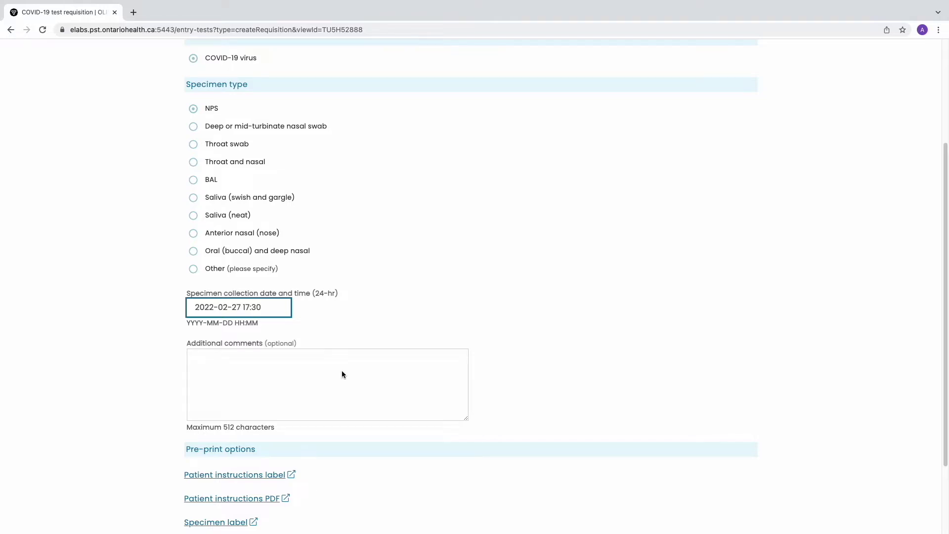
scroll(342, 371, down, 2)
click(345, 381)
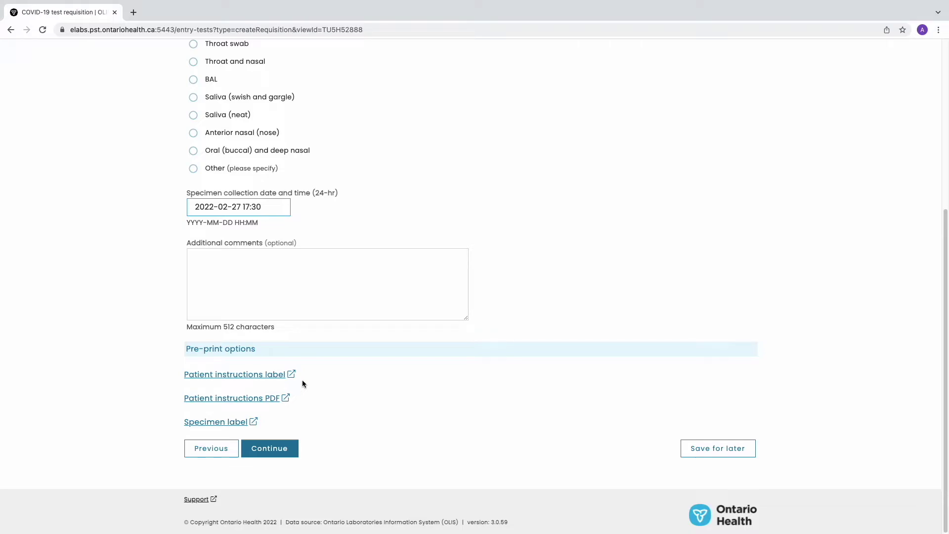
click(266, 375)
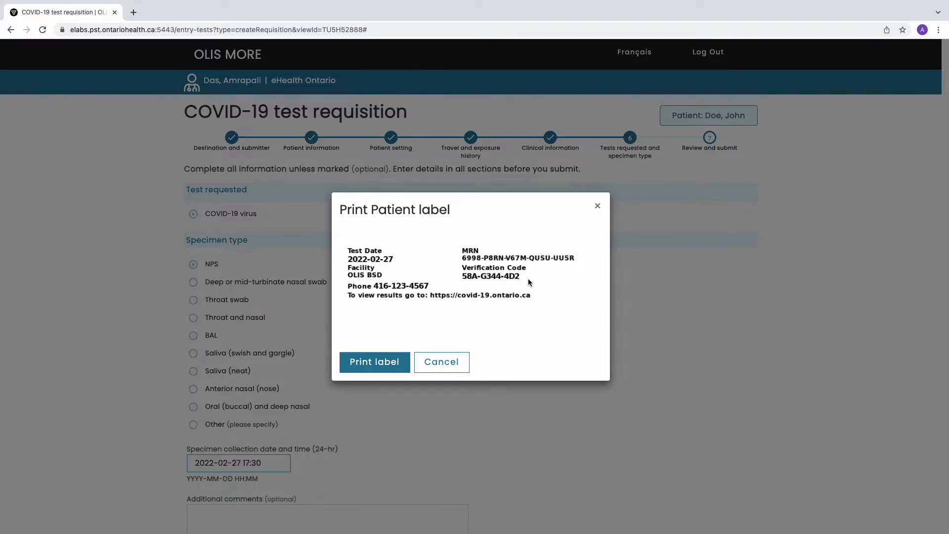
click(455, 365)
scroll(450, 372, down, 5)
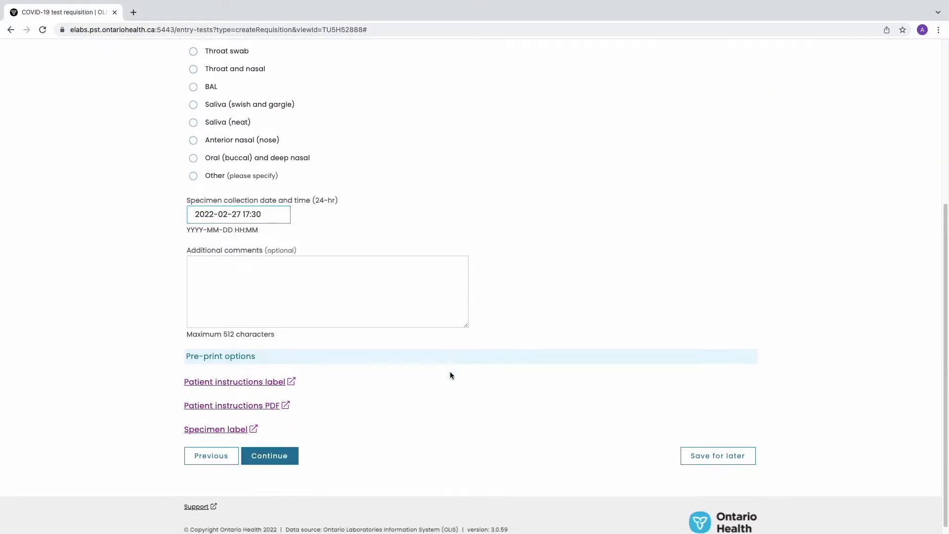
click(259, 398)
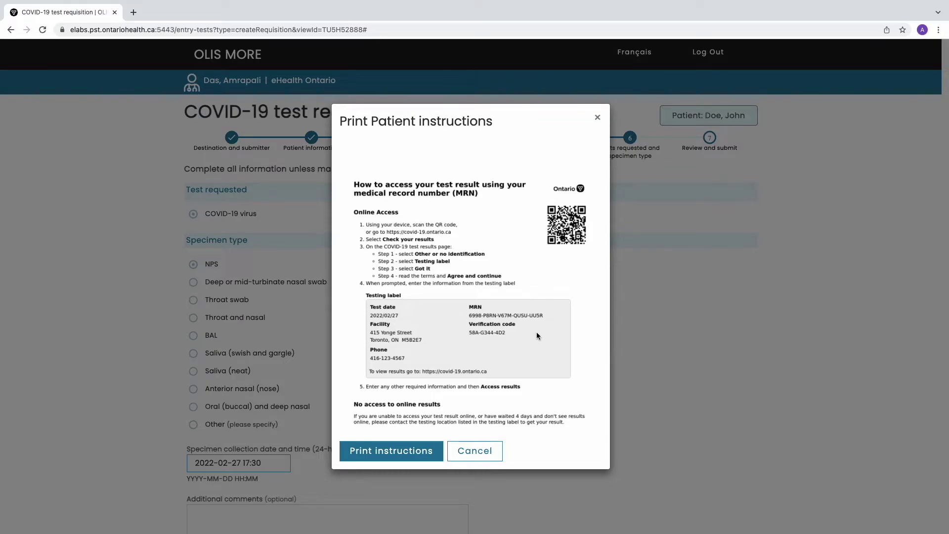
click(475, 451)
scroll(483, 452, down, 5)
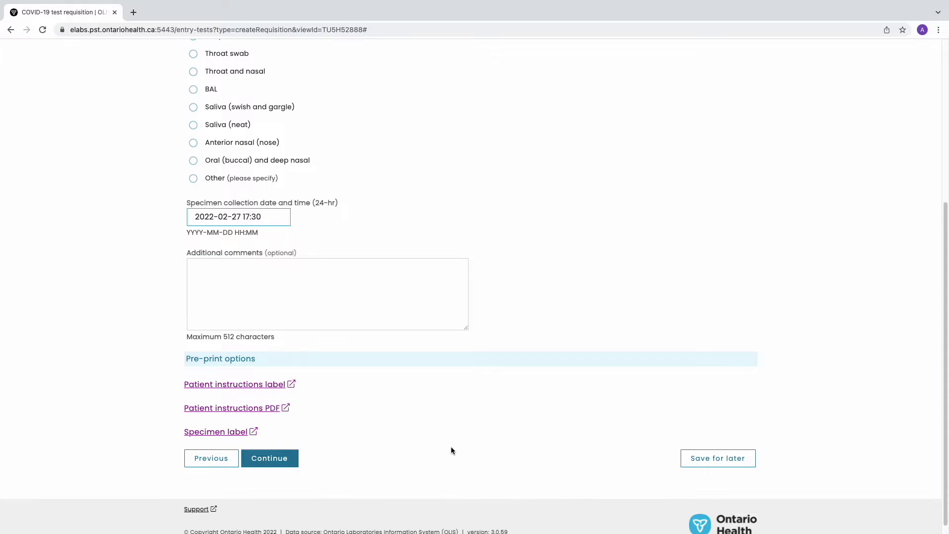
click(245, 432)
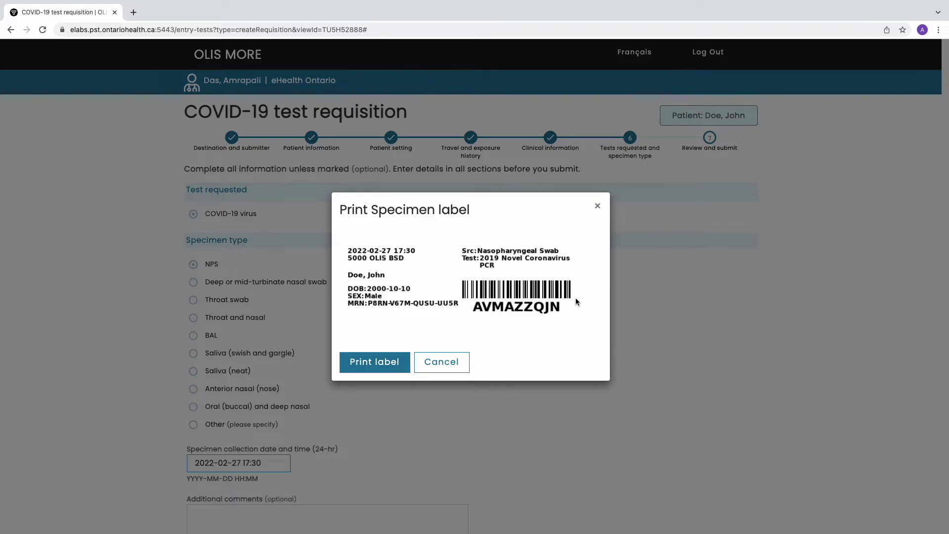
click(452, 367)
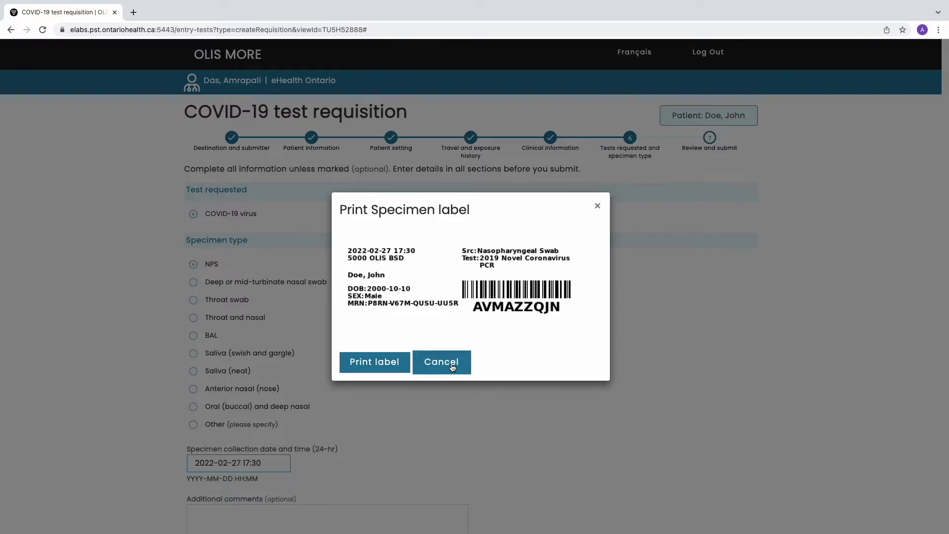
scroll(451, 366, down, 5)
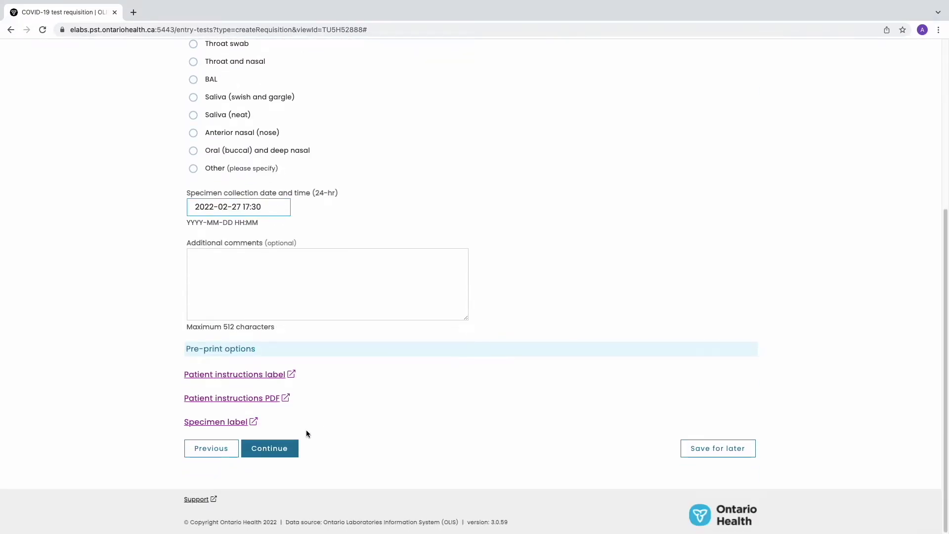
click(279, 450)
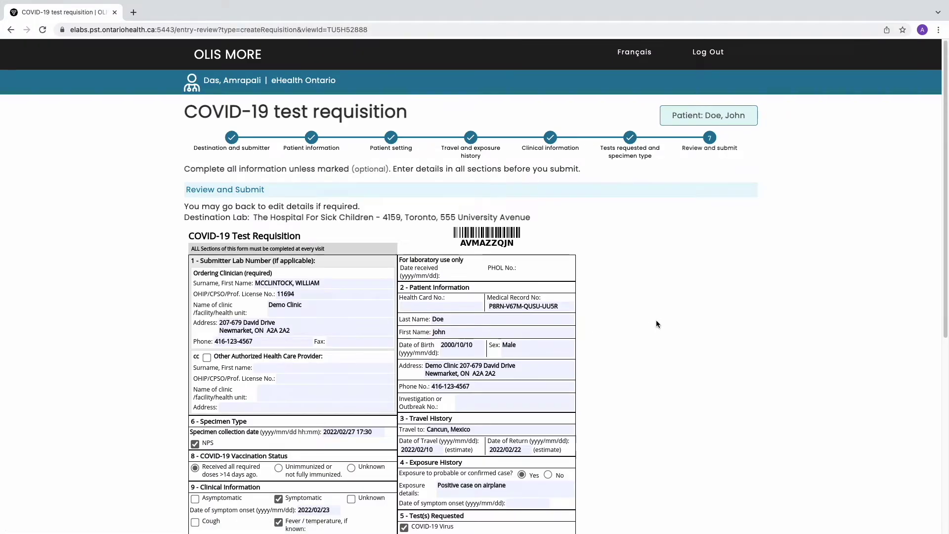
Tick 'I confirm that all information entered is correct' at the bottom of the review.
scroll(648, 322, down, 3)
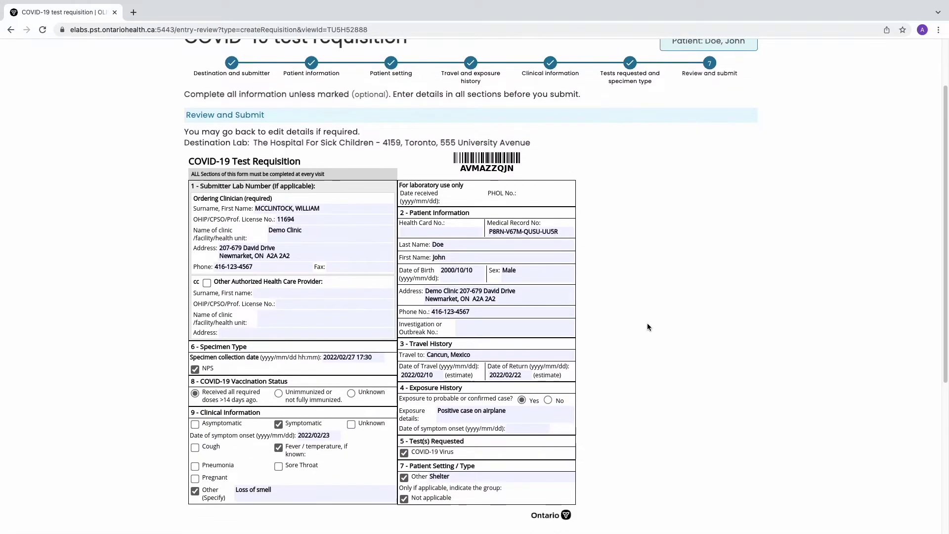
scroll(648, 324, down, 2)
scroll(647, 323, down, 6)
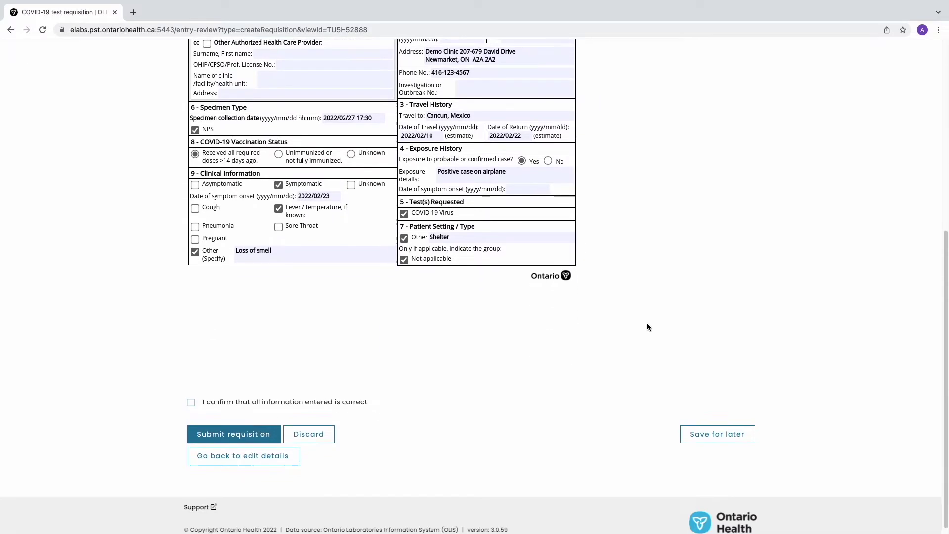
scroll(647, 324, down, 1)
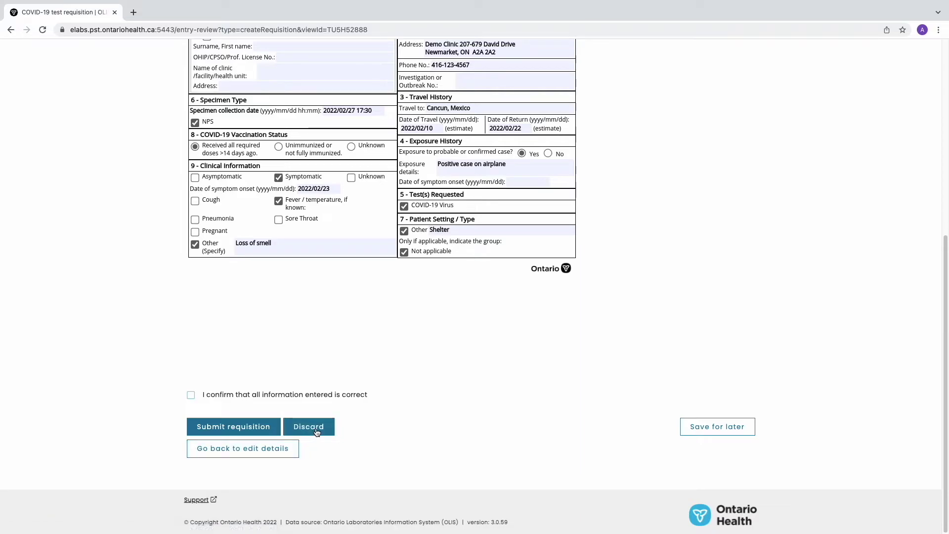
click(191, 394)
Submit the COVID-19 requisition, review the confirmation page, and go back to My Workspace.
click(229, 433)
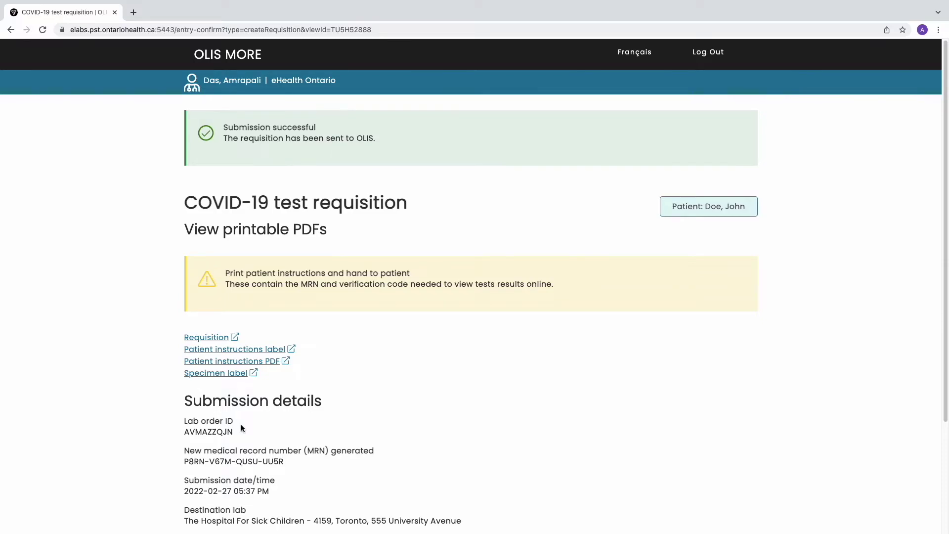
scroll(241, 425, down, 2)
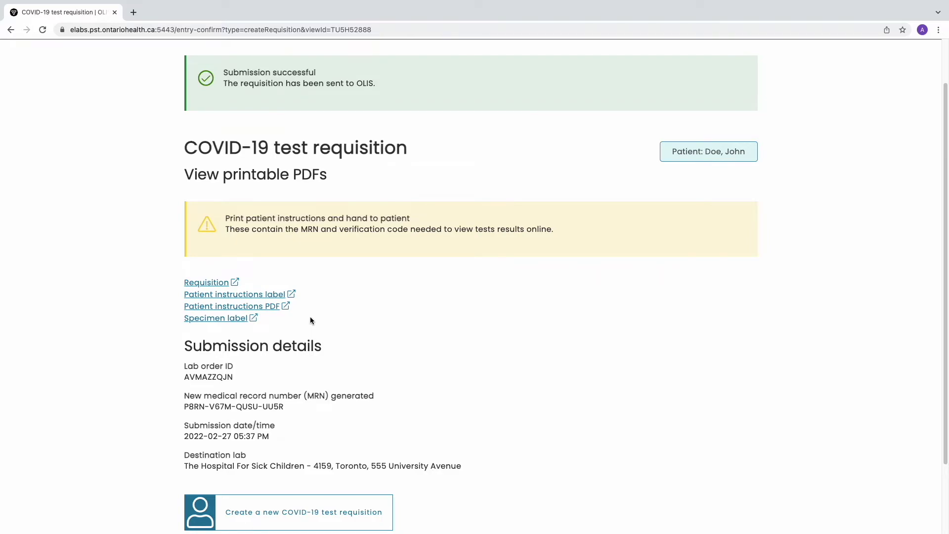
scroll(311, 321, down, 1)
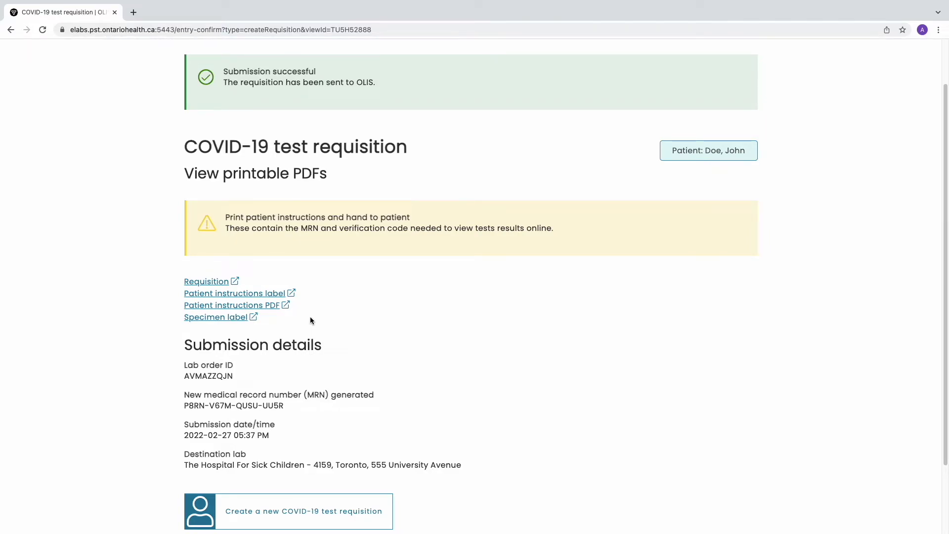
scroll(311, 320, down, 3)
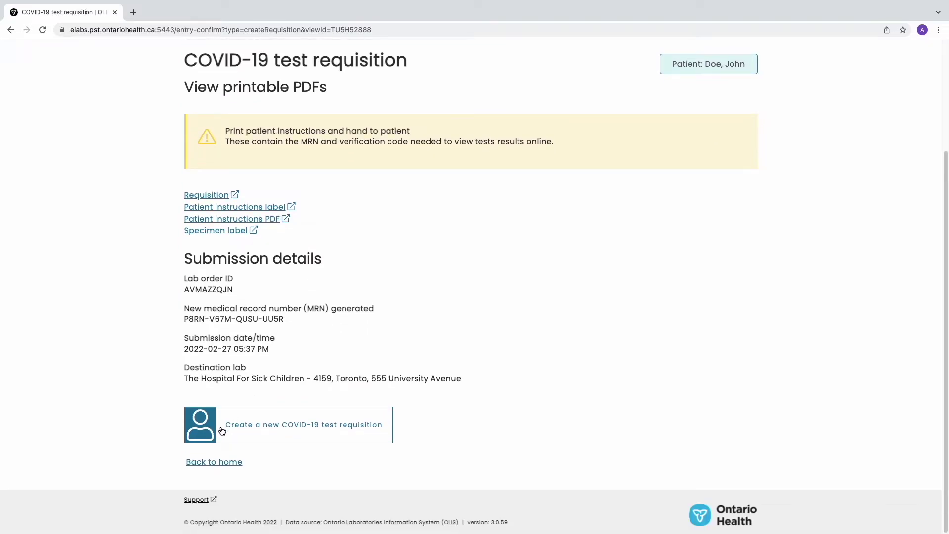
click(220, 462)
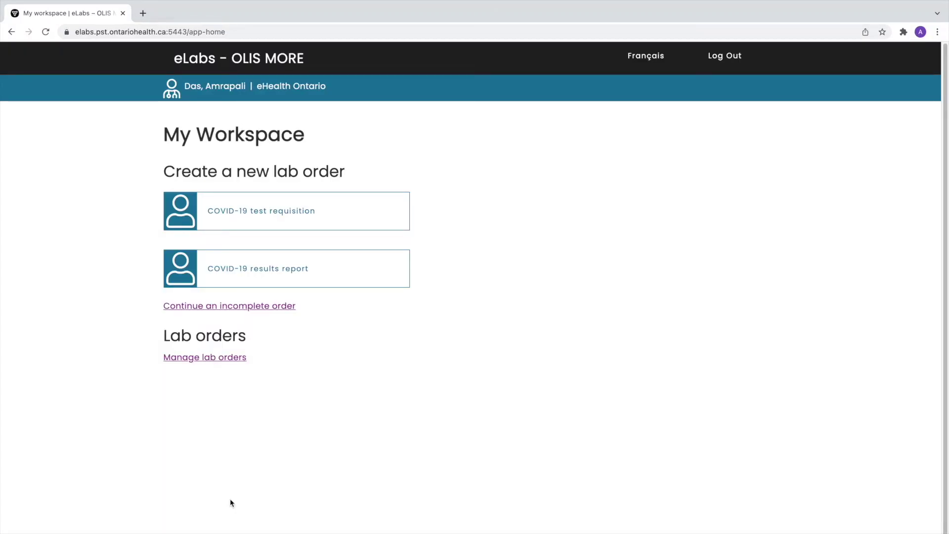
click(279, 309)
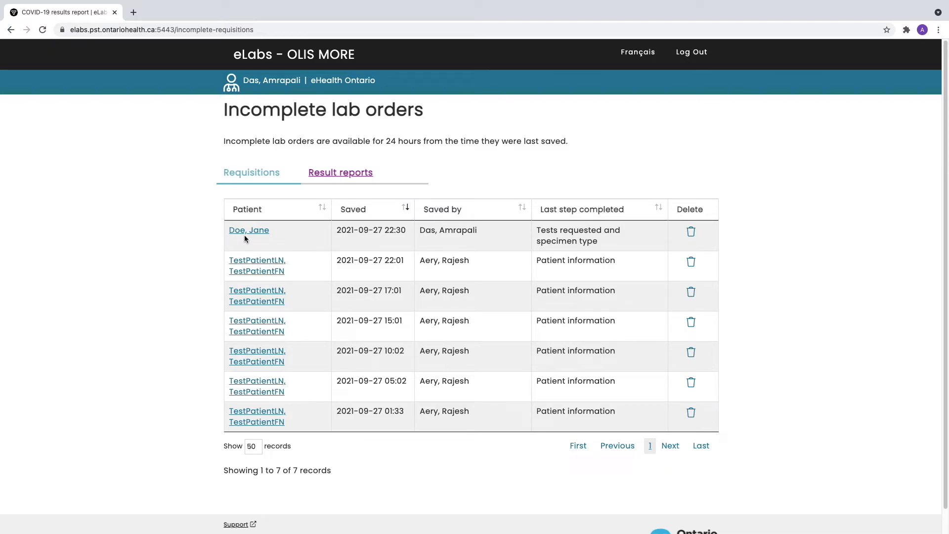
click(245, 236)
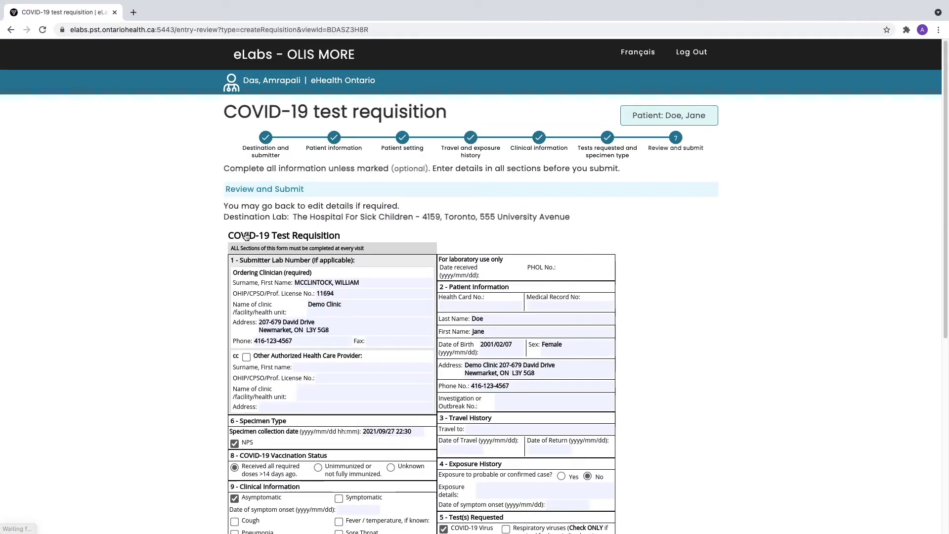
scroll(177, 307, down, 3)
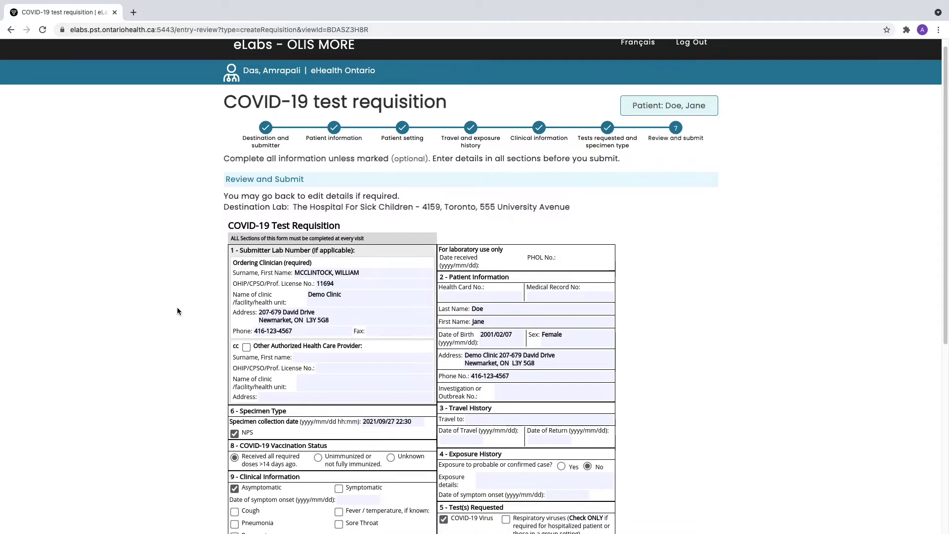
scroll(177, 310, down, 4)
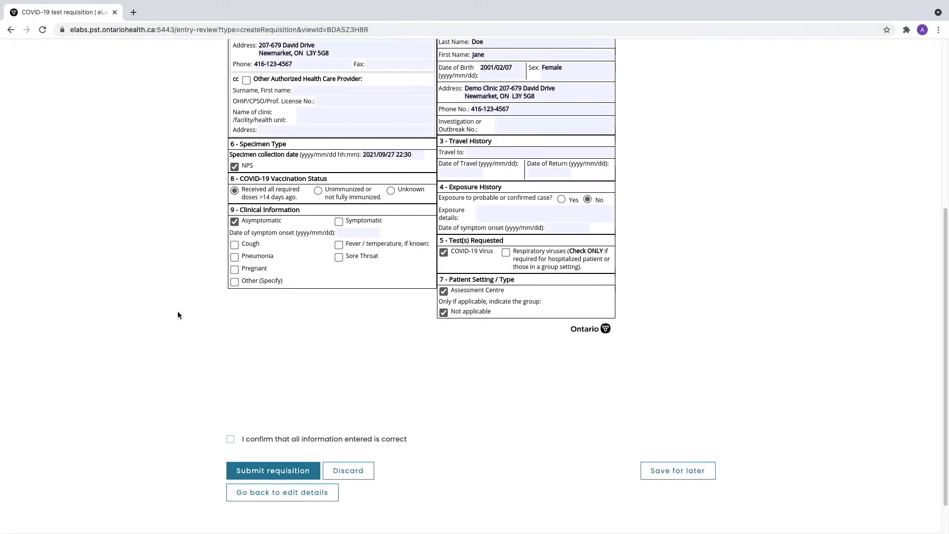
click(230, 396)
click(261, 431)
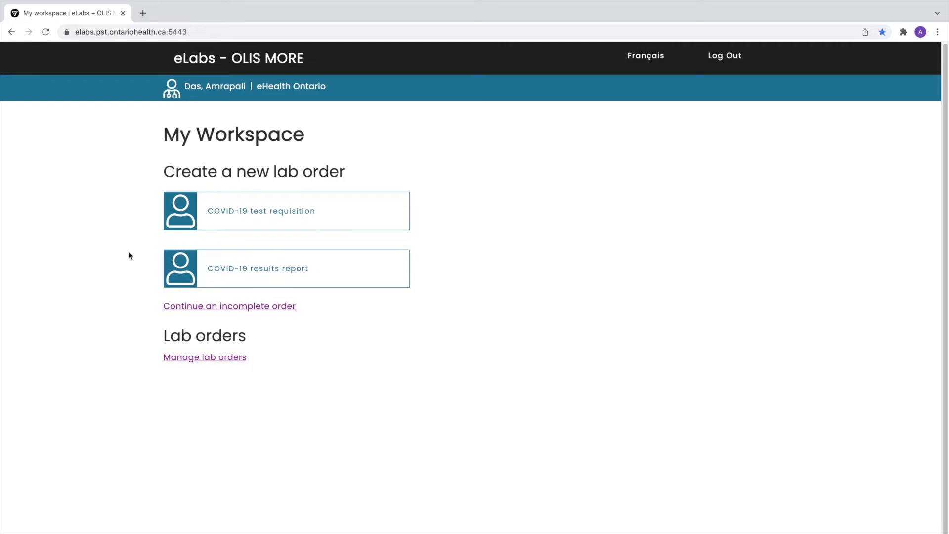
click(193, 361)
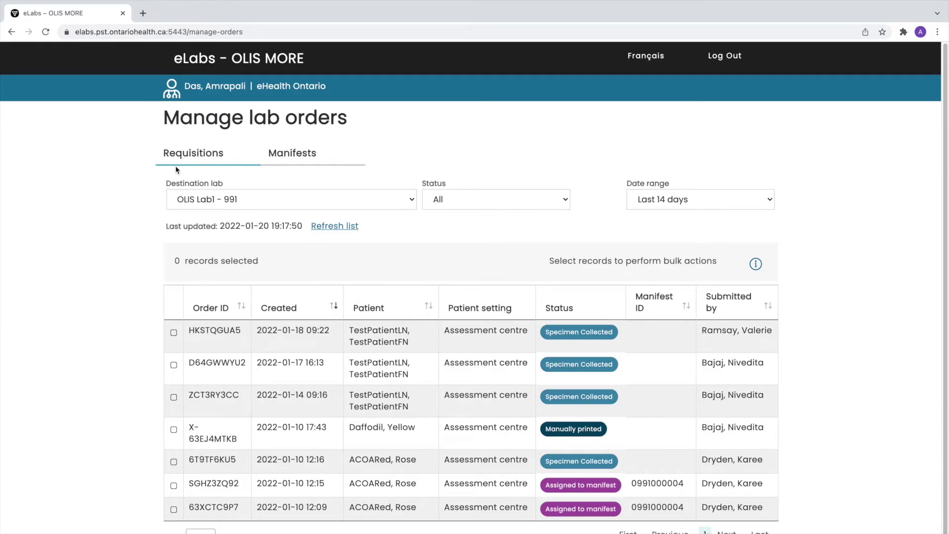
click(414, 200)
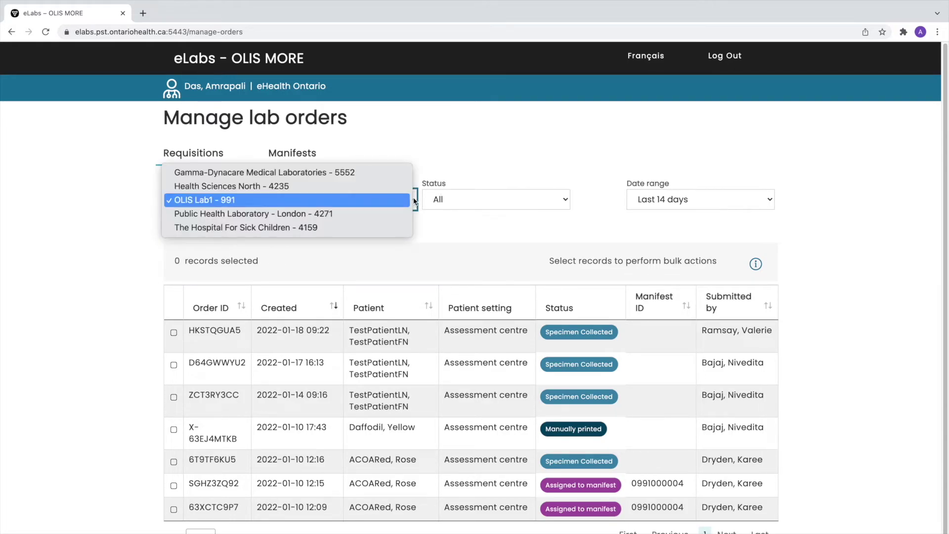
click(405, 205)
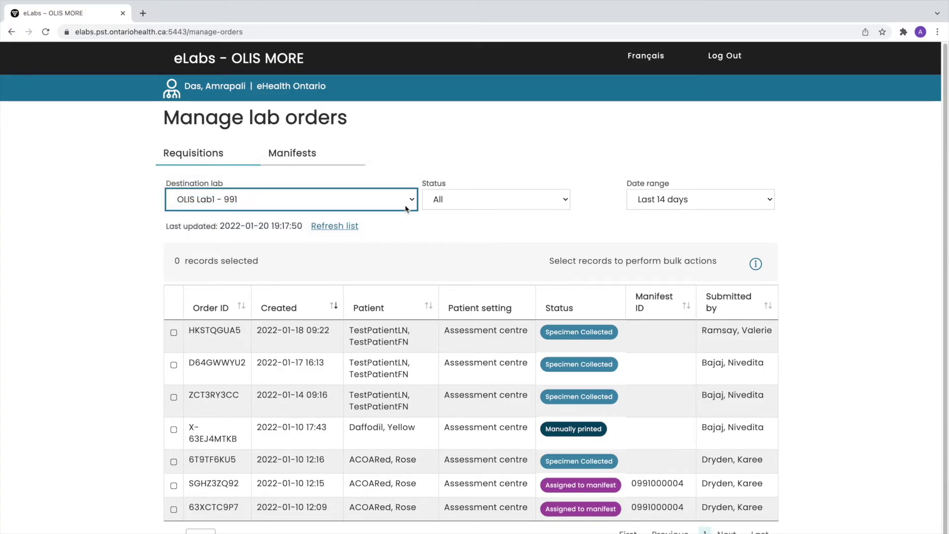
click(567, 200)
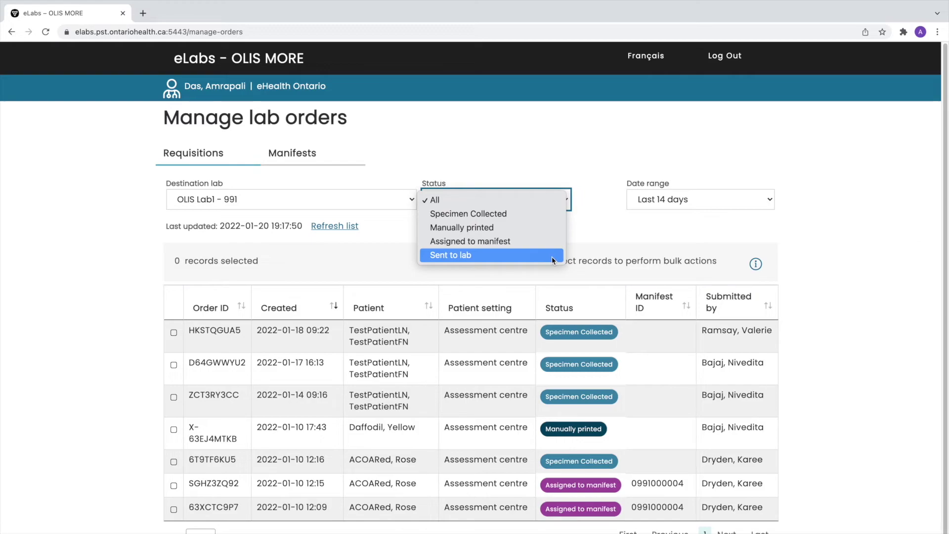
click(602, 198)
click(772, 199)
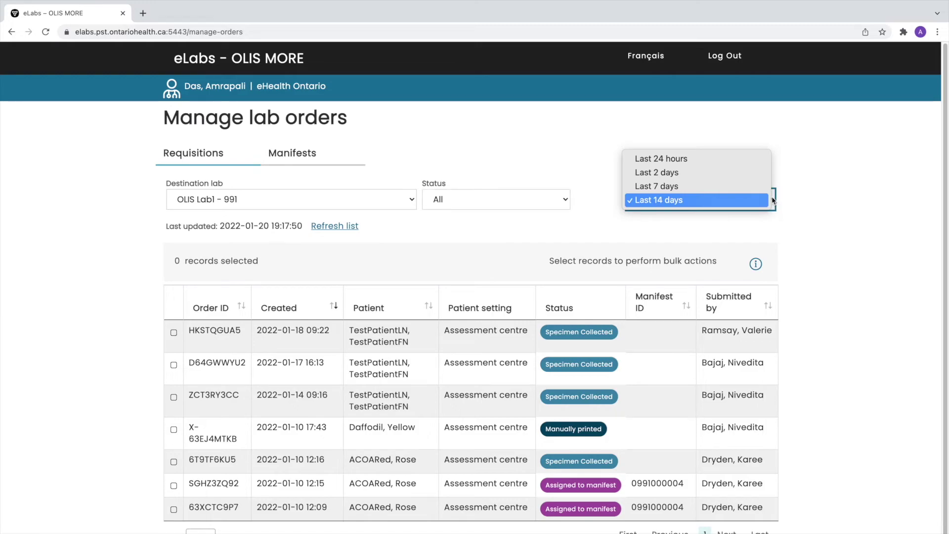
click(783, 213)
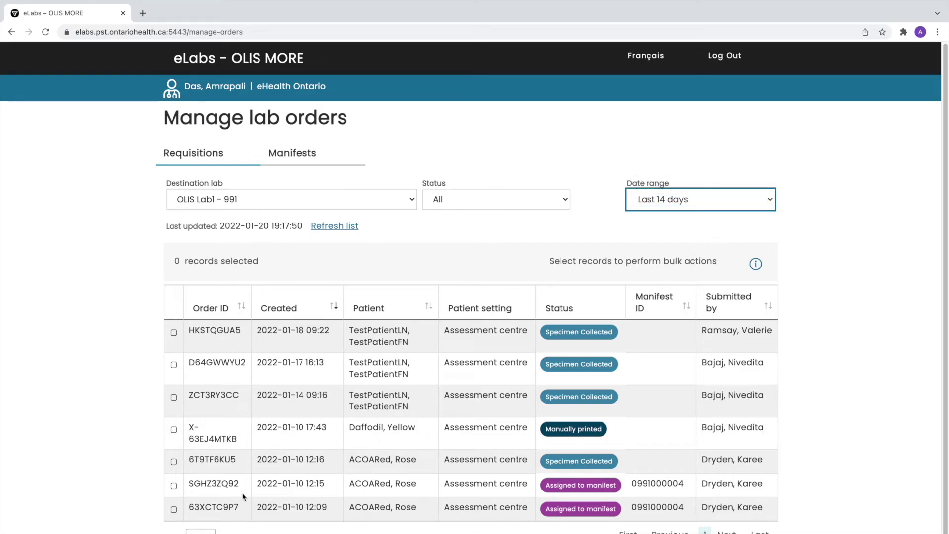
click(174, 463)
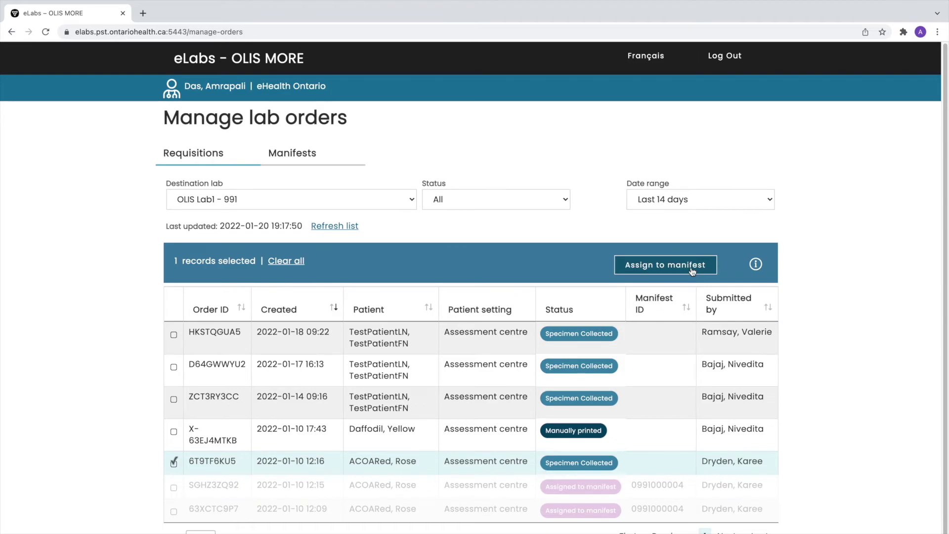
mouse_move(756, 267)
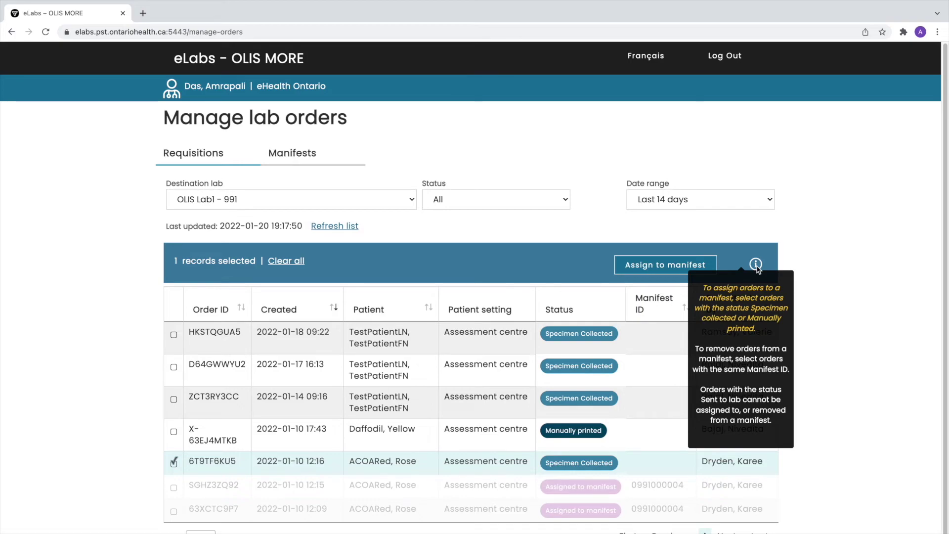
click(687, 268)
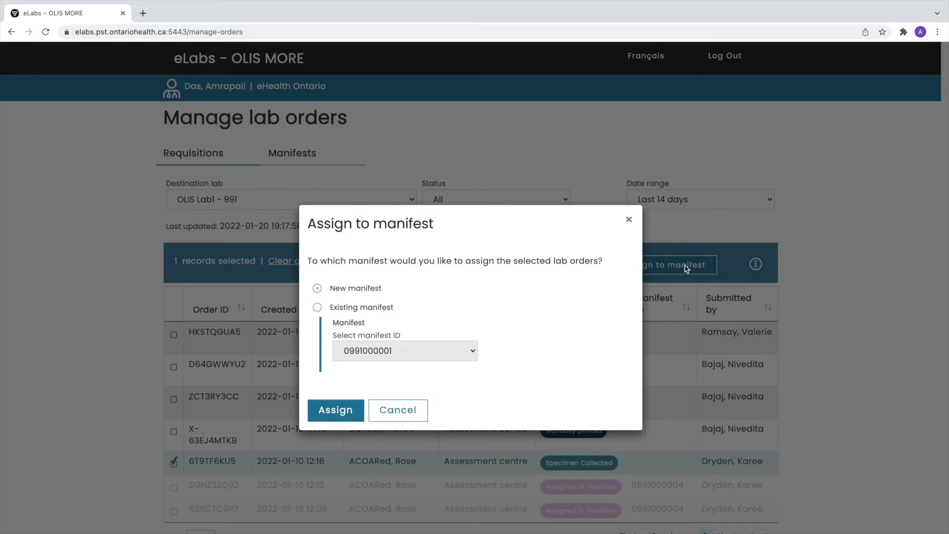
click(318, 289)
click(336, 410)
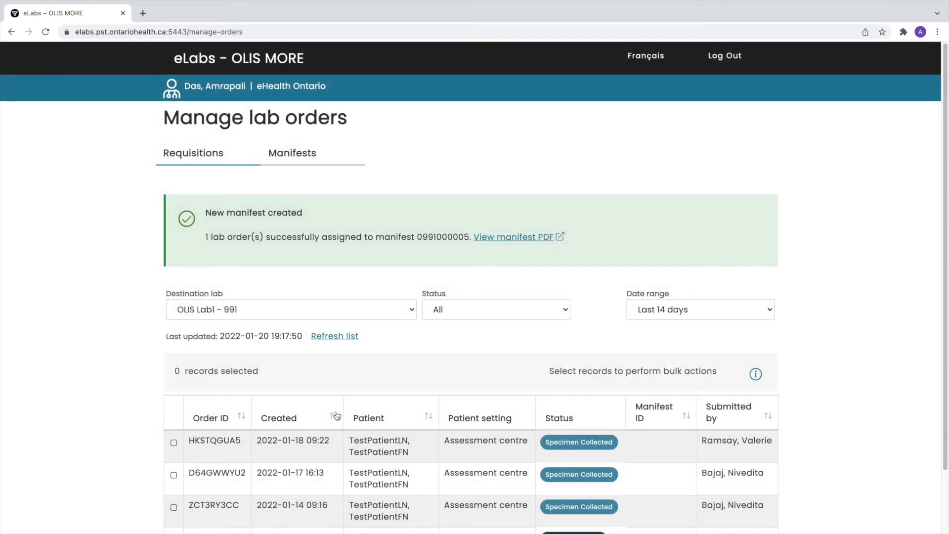
scroll(336, 415, down, 2)
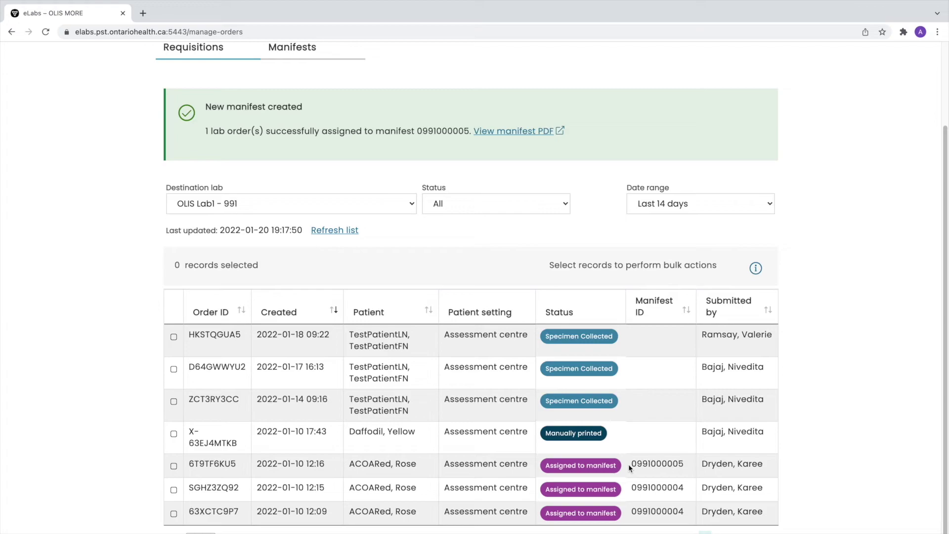
drag(629, 463, 642, 464)
drag(650, 465, 652, 465)
click(691, 470)
click(173, 466)
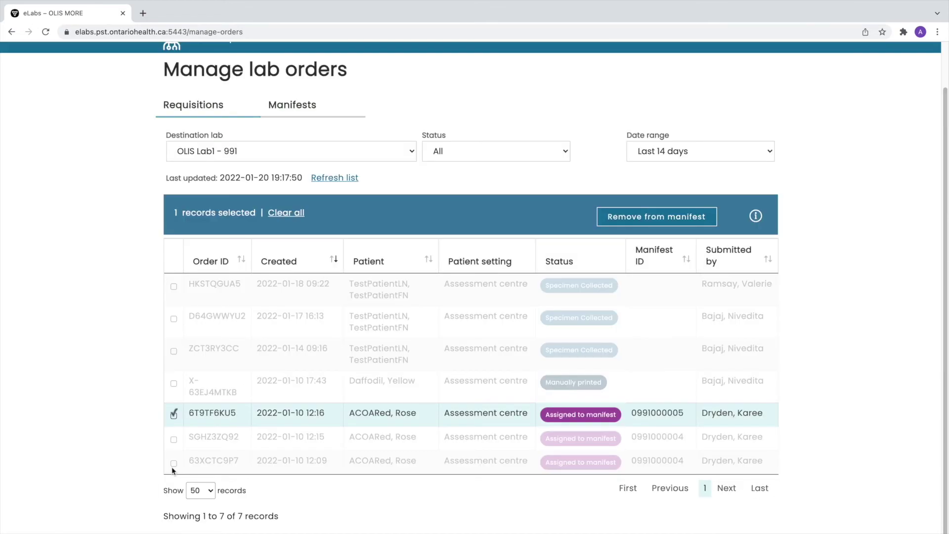
click(701, 219)
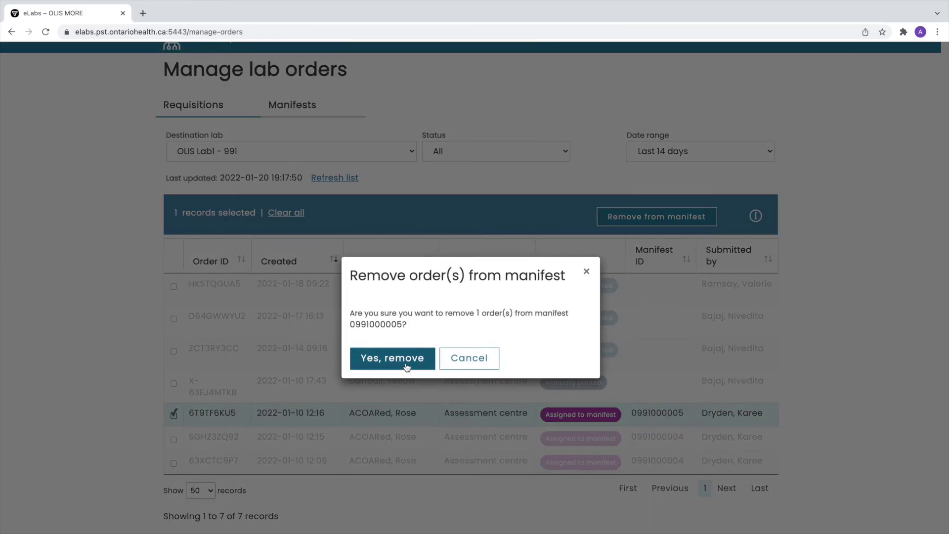
click(406, 366)
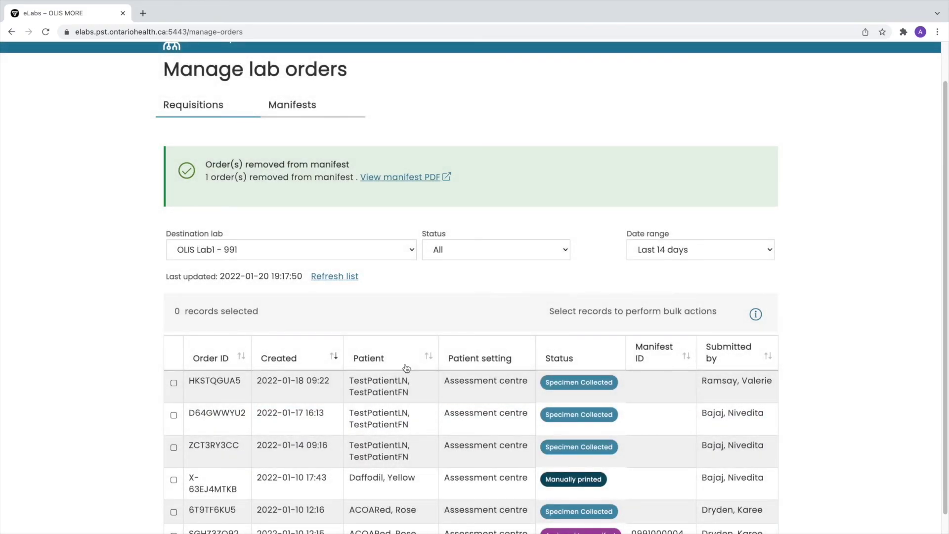
scroll(209, 416, down, 2)
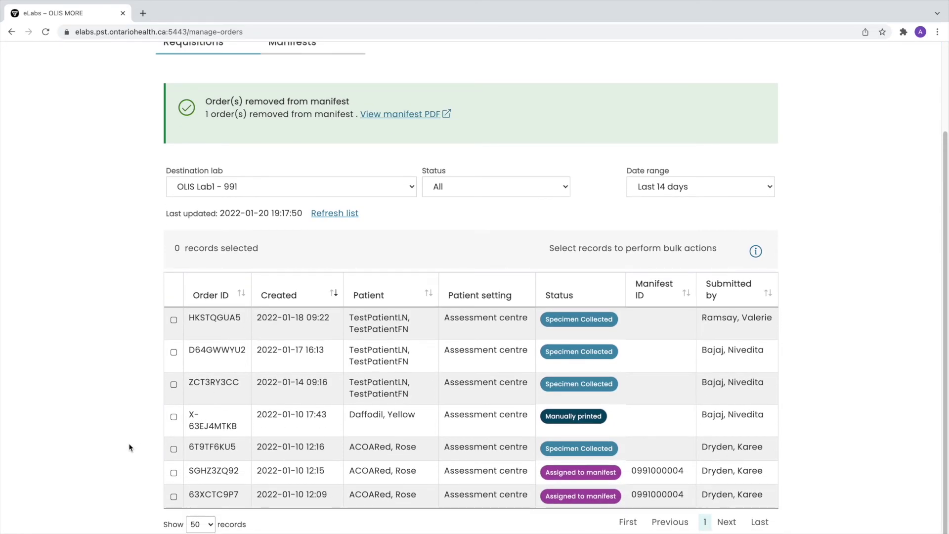
click(173, 449)
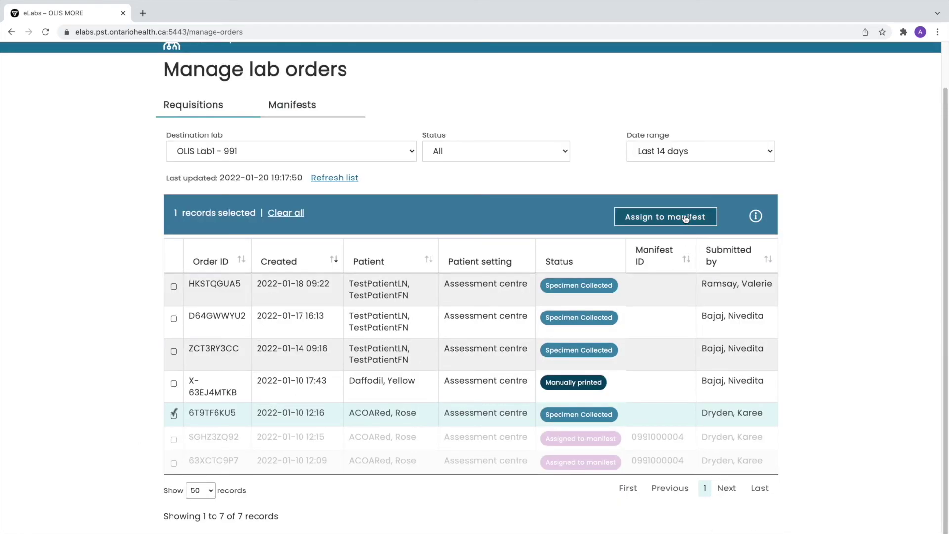
click(686, 219)
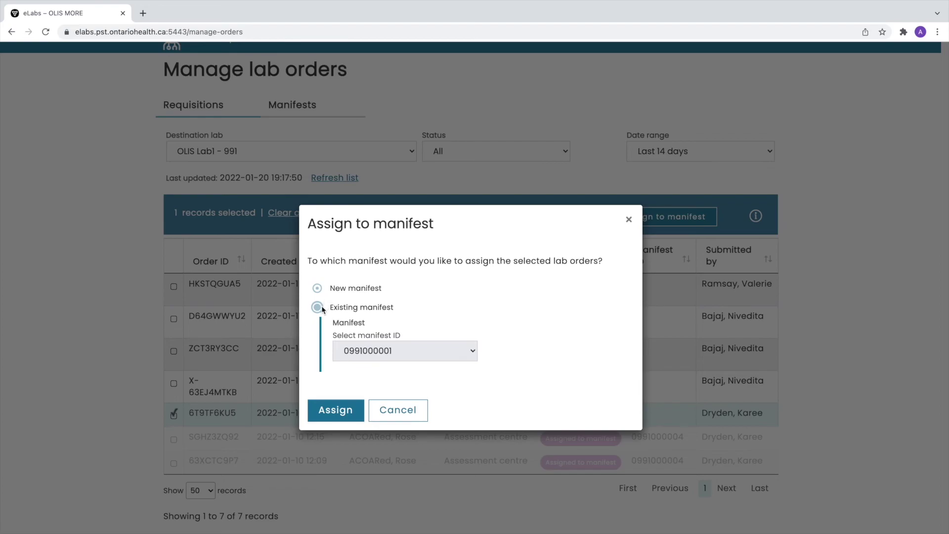
click(320, 307)
click(464, 351)
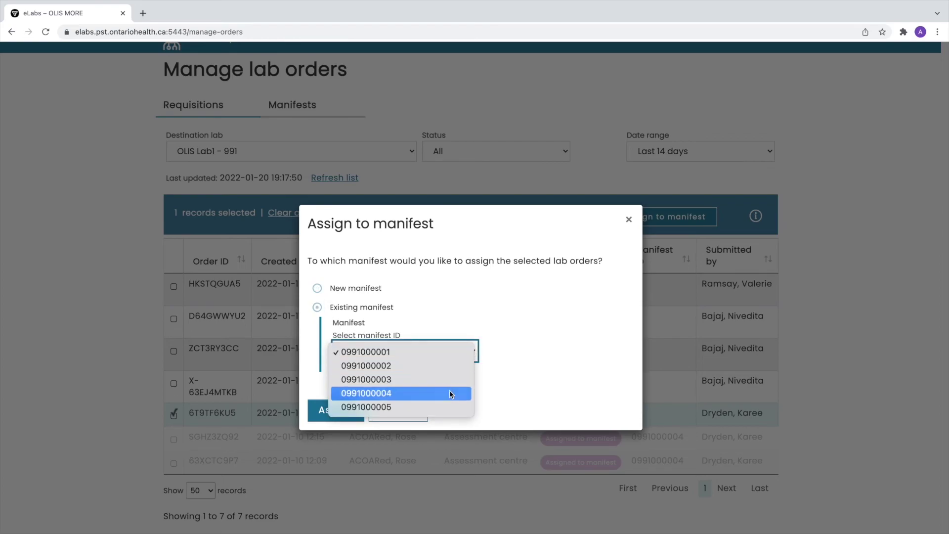
click(450, 407)
click(335, 410)
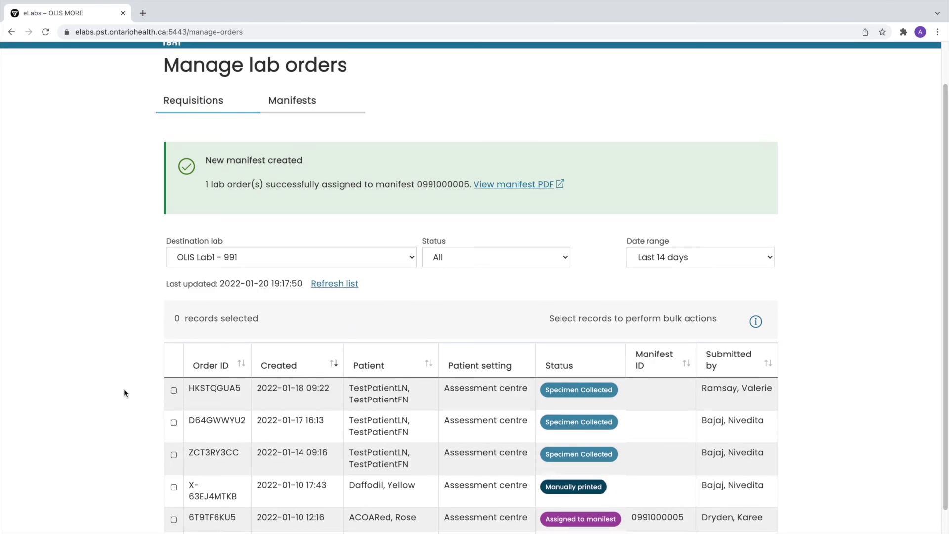
click(307, 106)
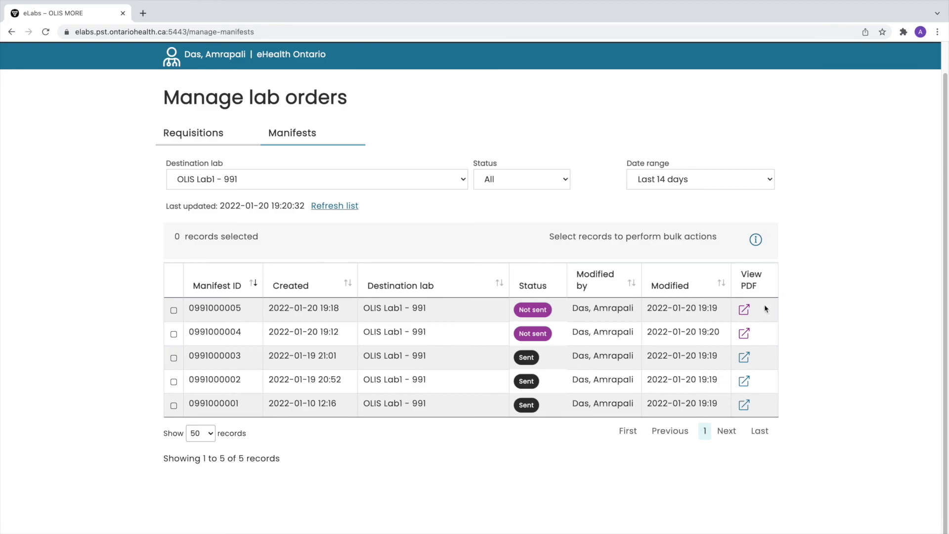
click(744, 310)
click(173, 309)
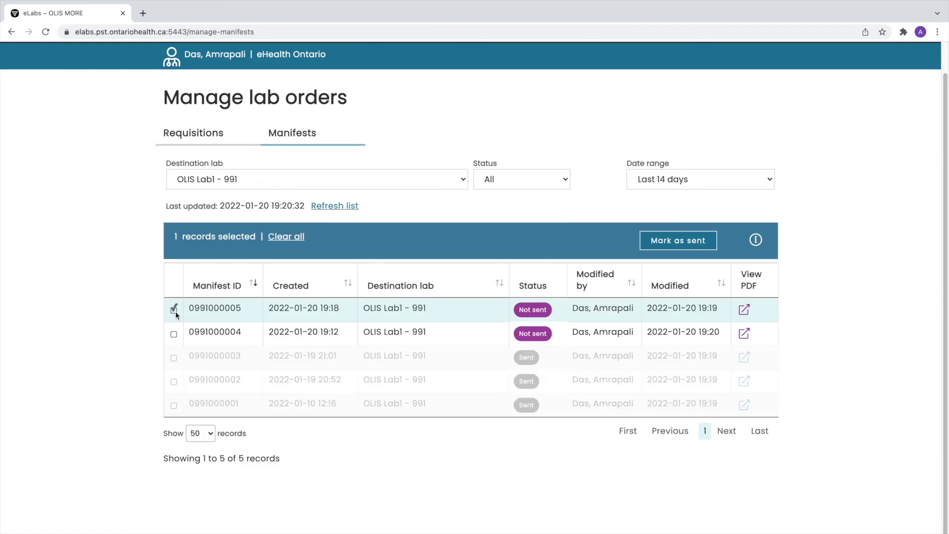
click(690, 244)
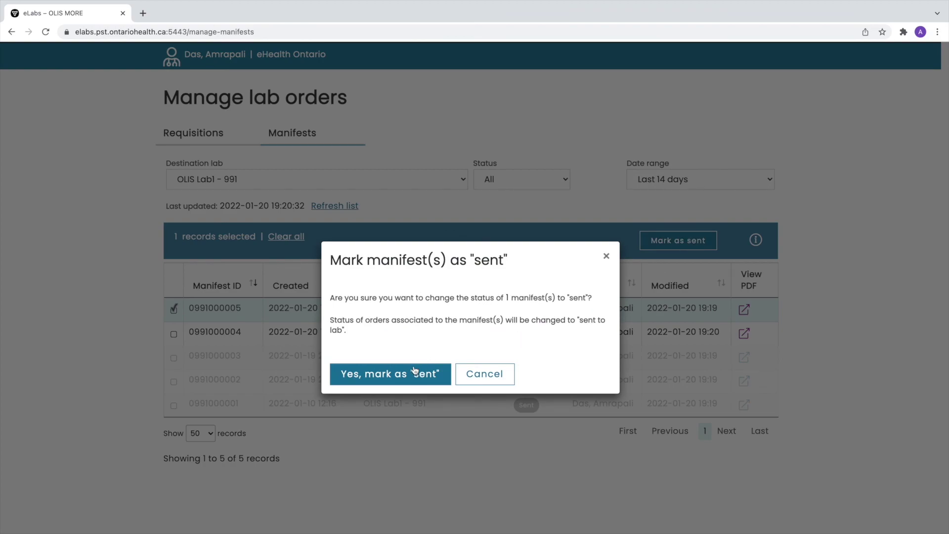
click(400, 380)
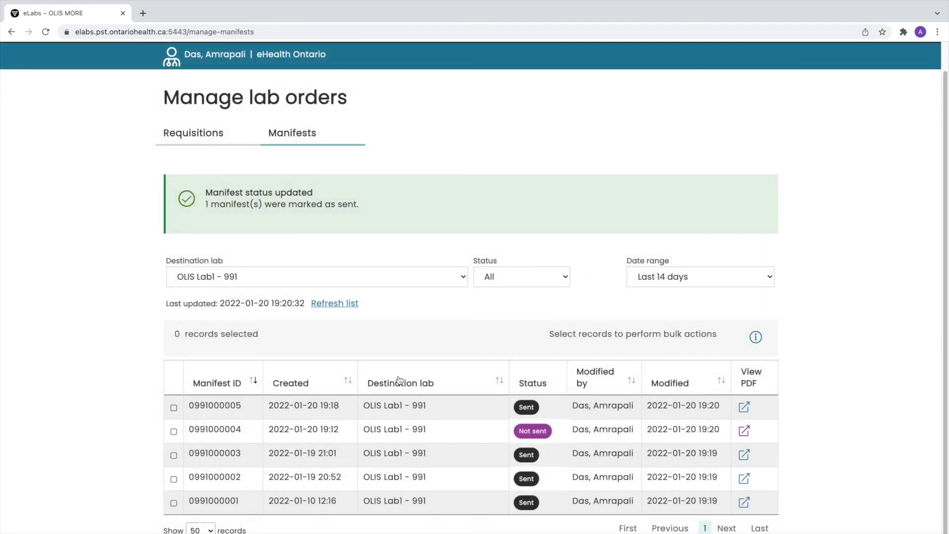
scroll(401, 379, down, 1)
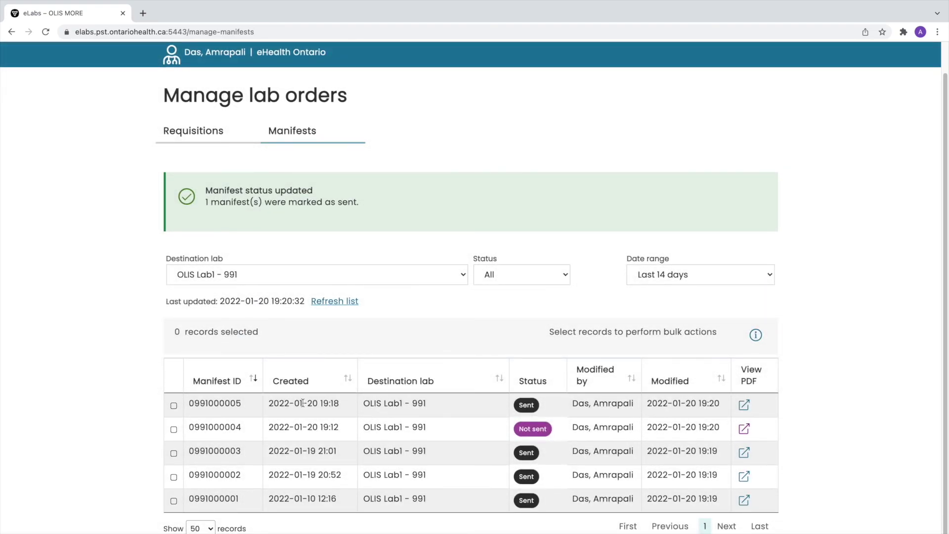
click(174, 406)
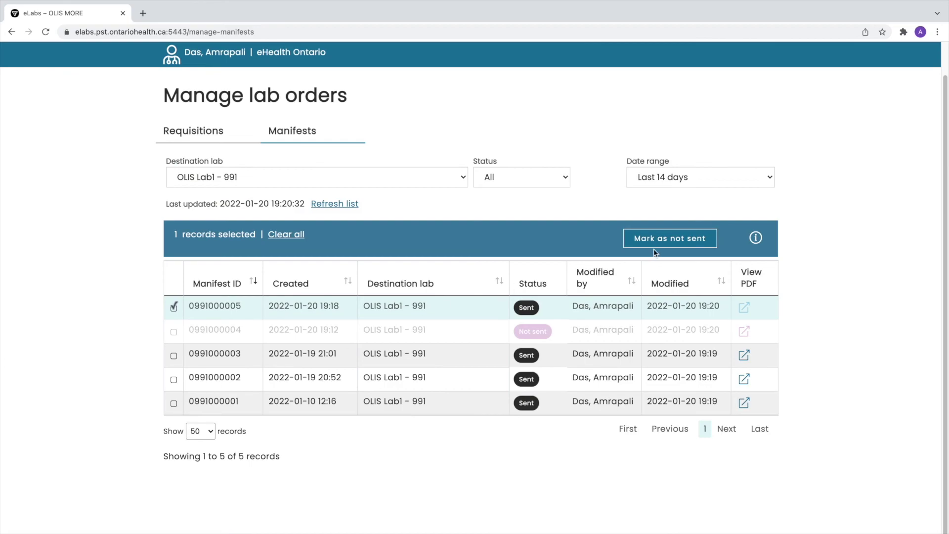
click(698, 239)
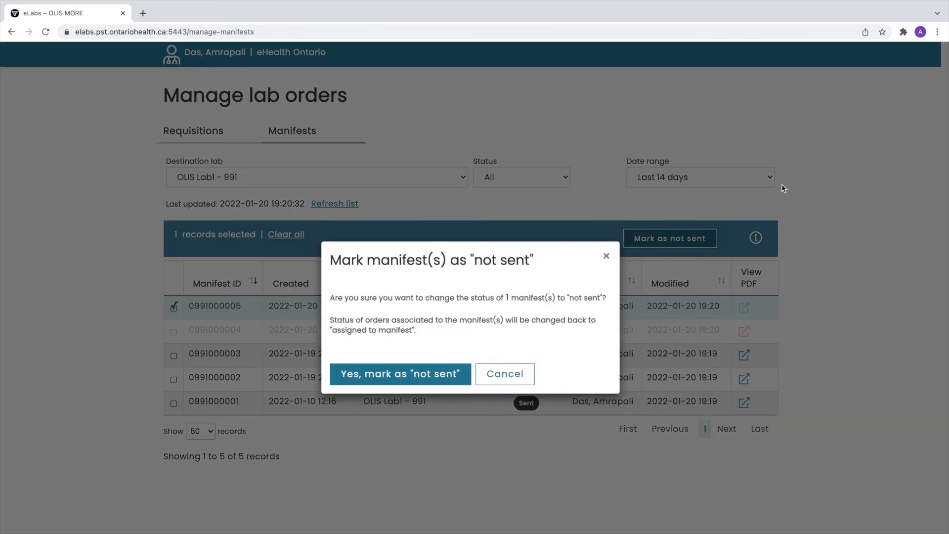
click(432, 377)
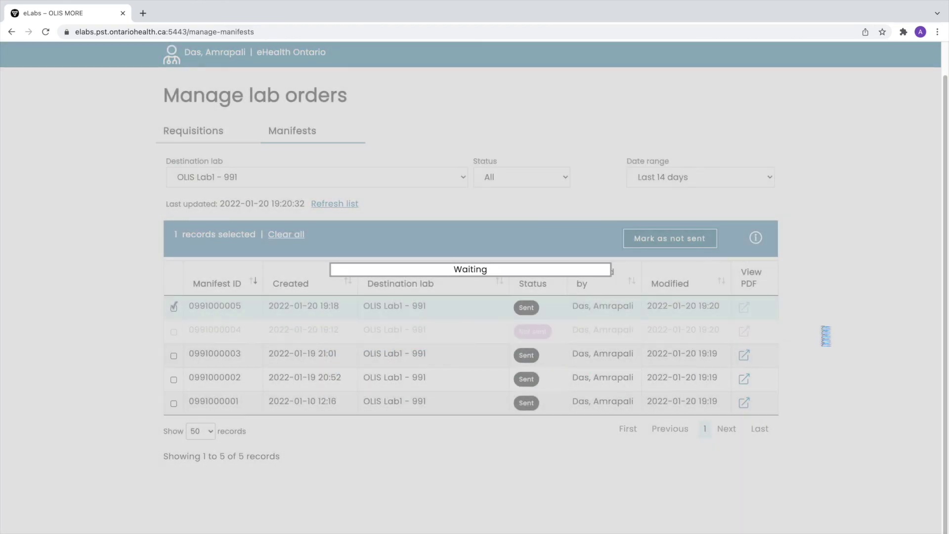